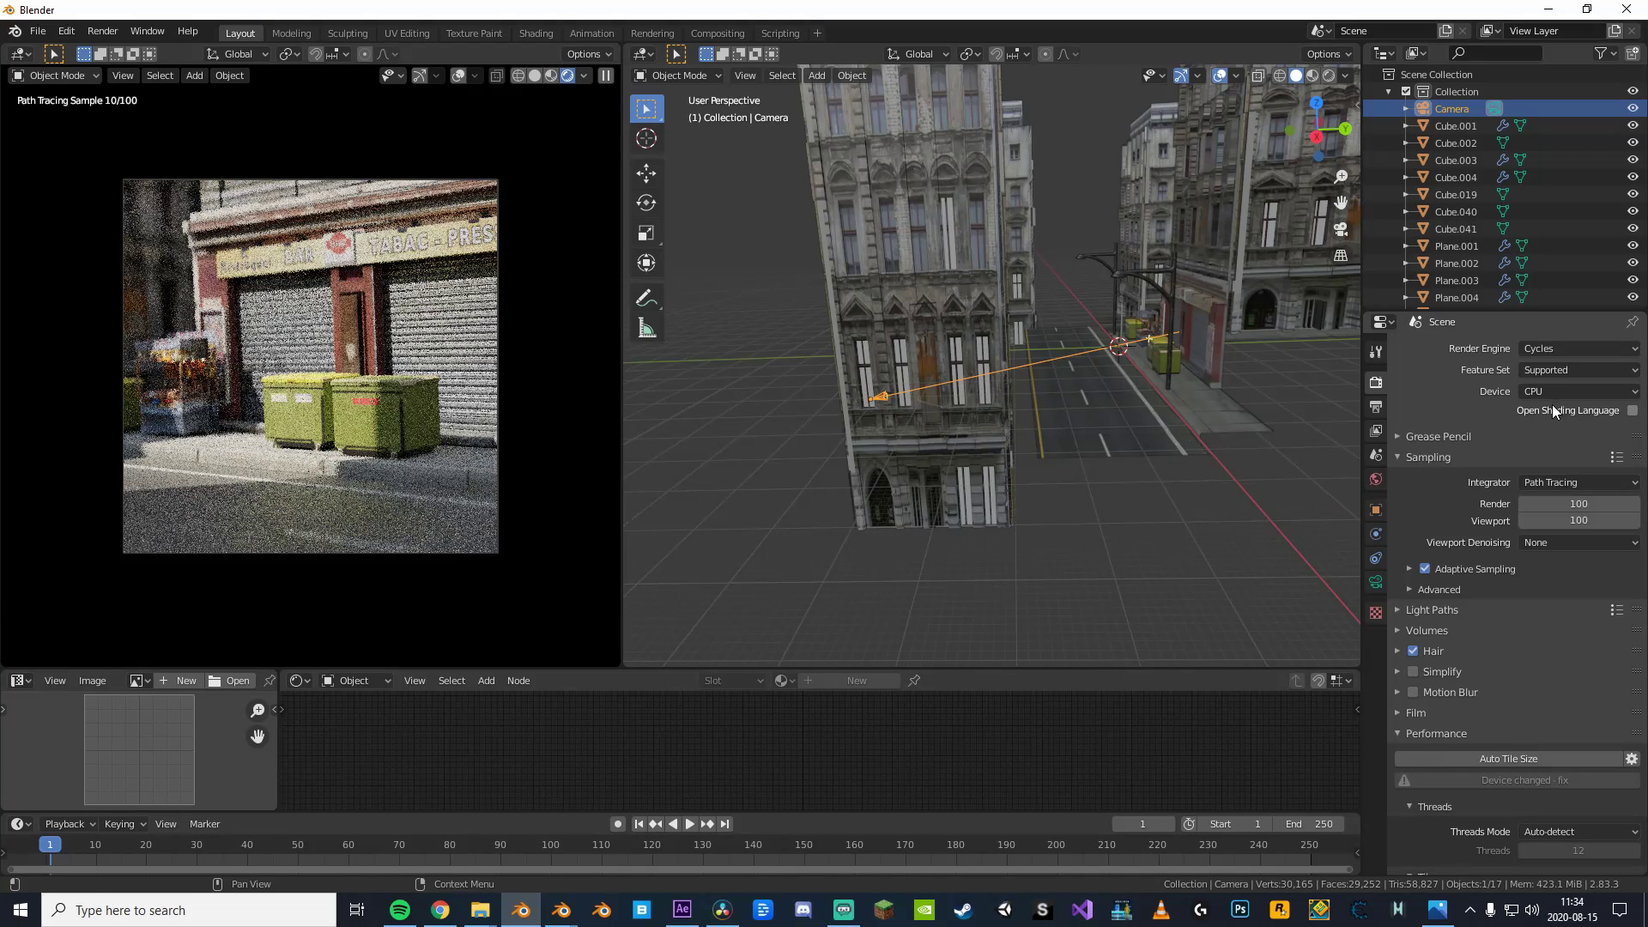
- Switch the Cycles render device to GPU Compute and select CUDA in the System preferences
left_click(1551, 391)
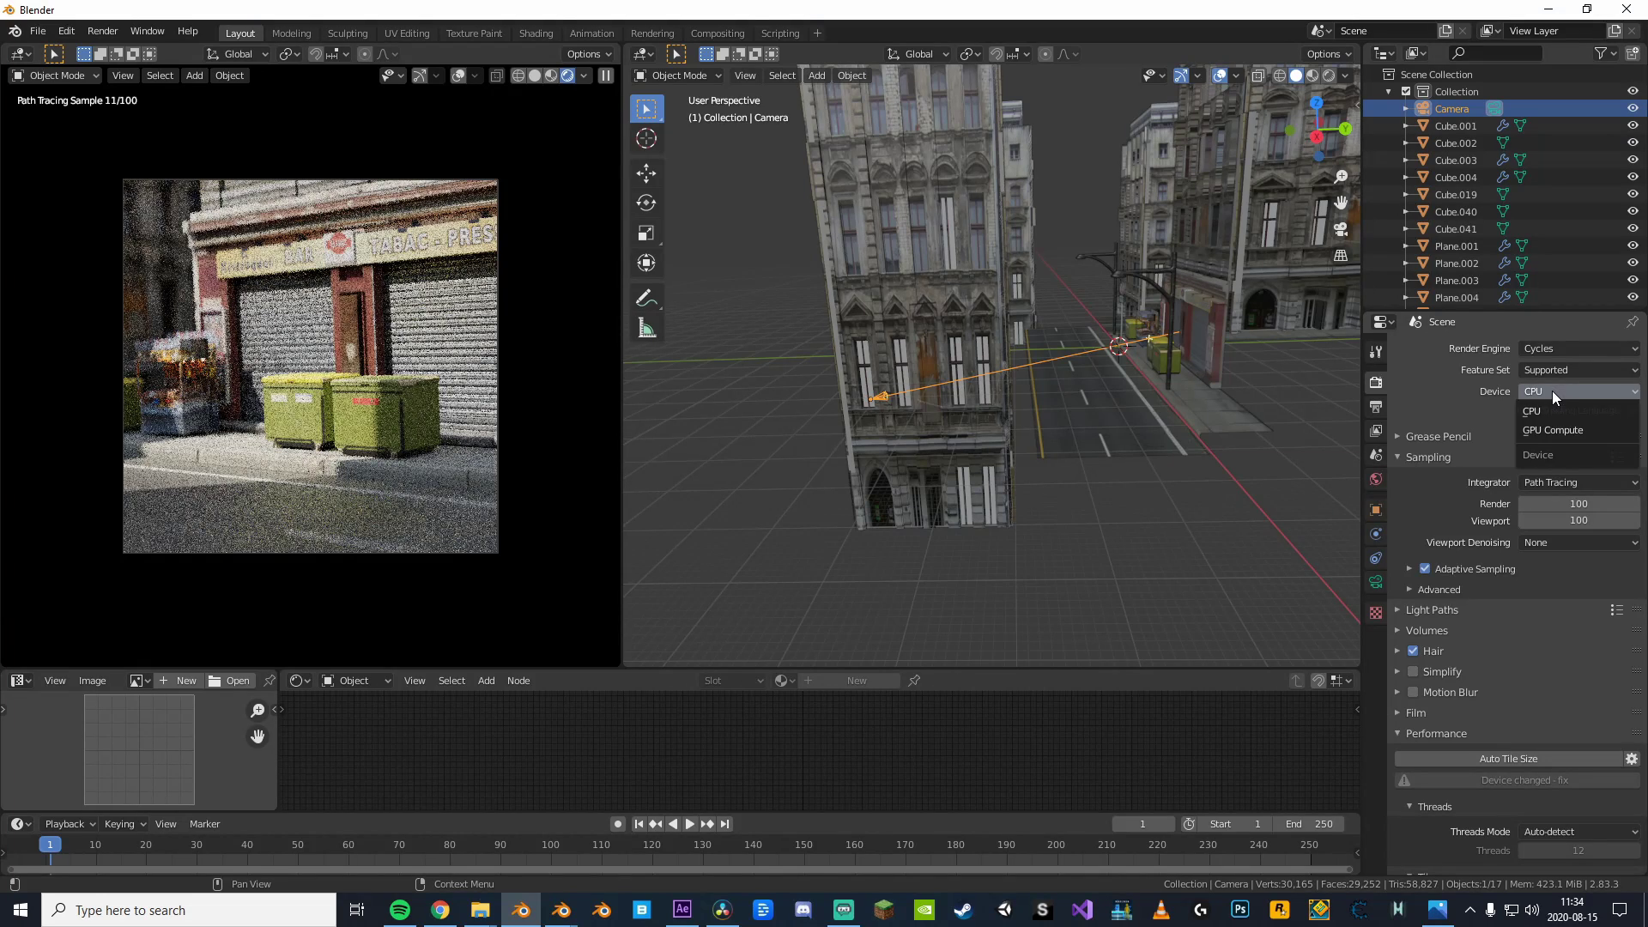
left_click(1550, 429)
left_click(66, 31)
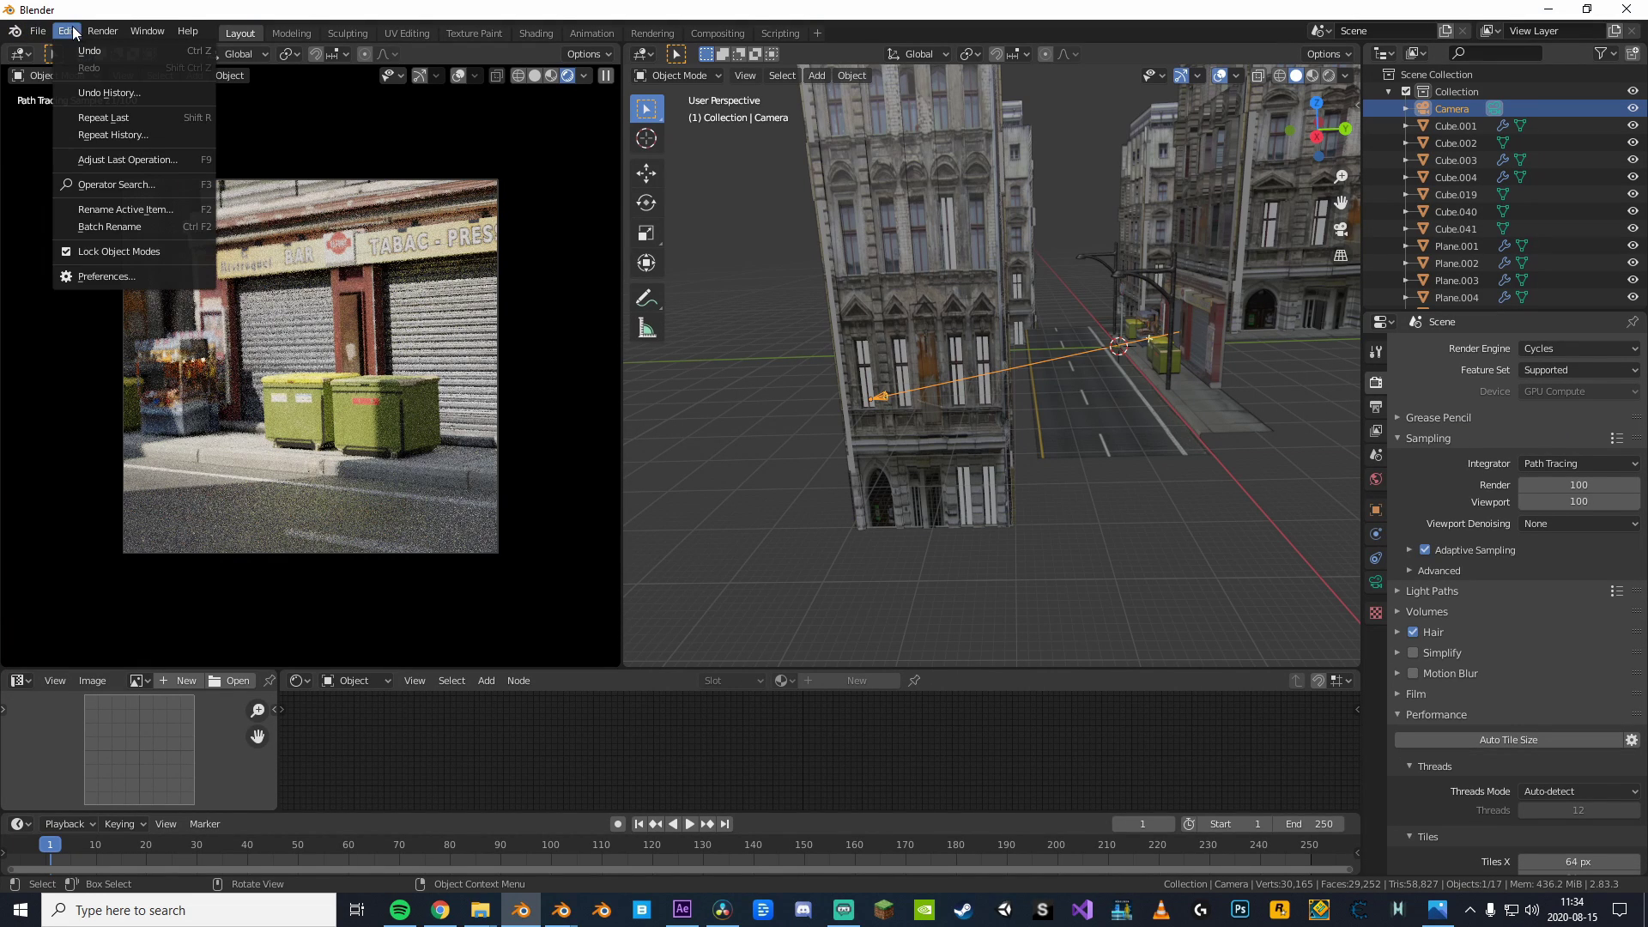
left_click(113, 281)
left_click(329, 61)
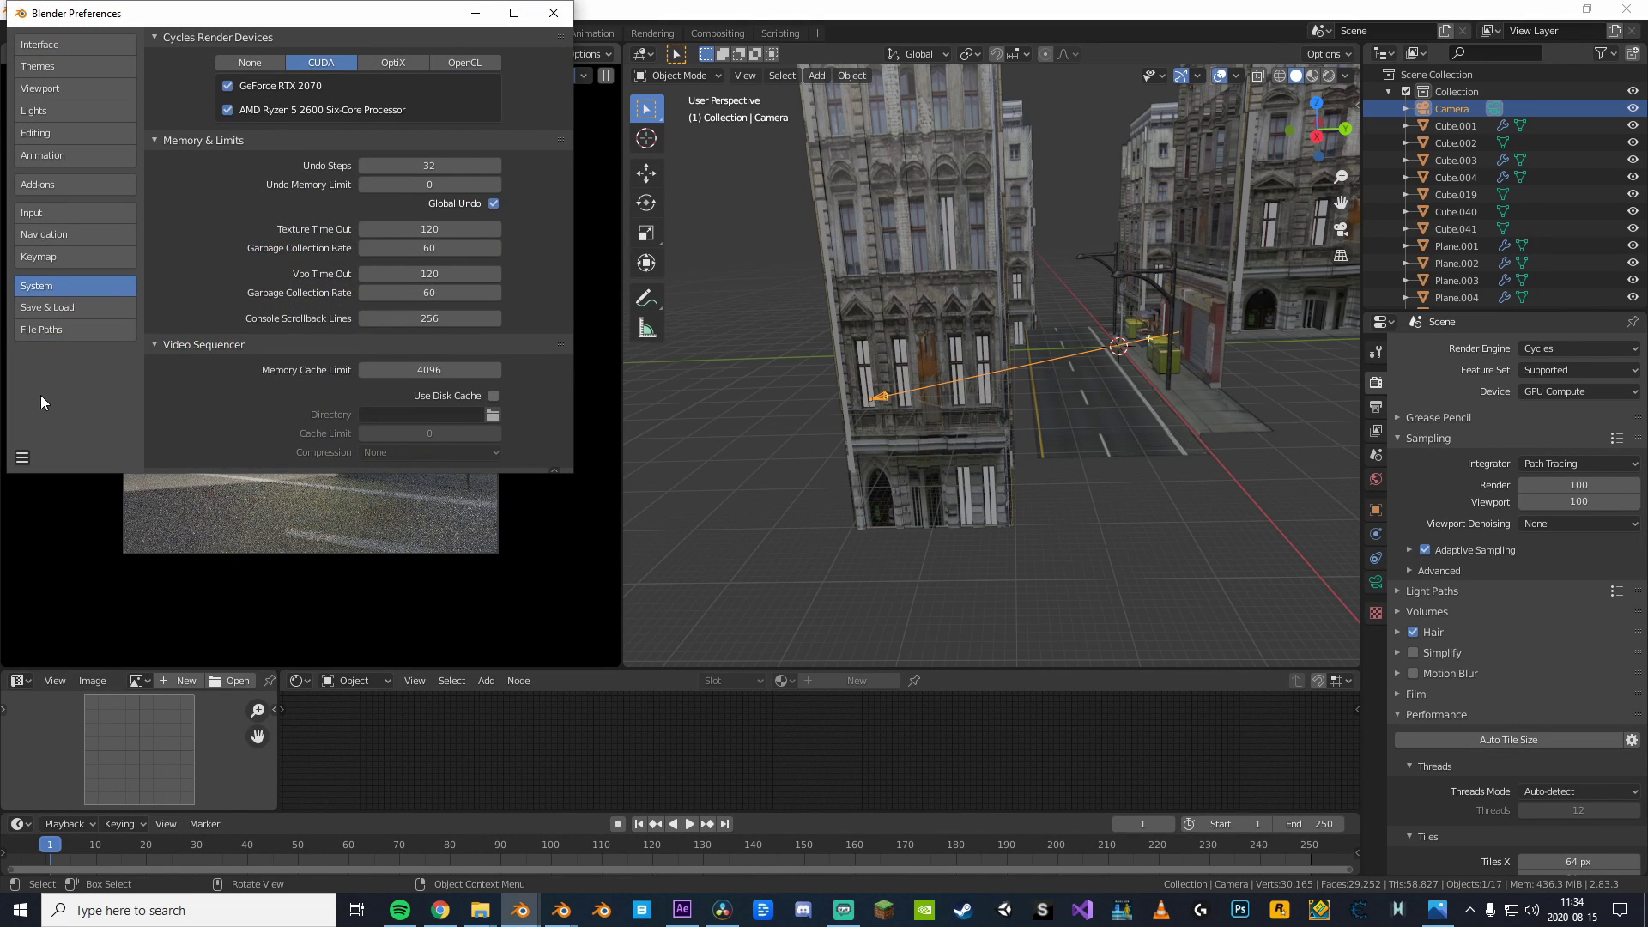
left_click_drag(279, 16, 900, 257)
left_click(408, 384)
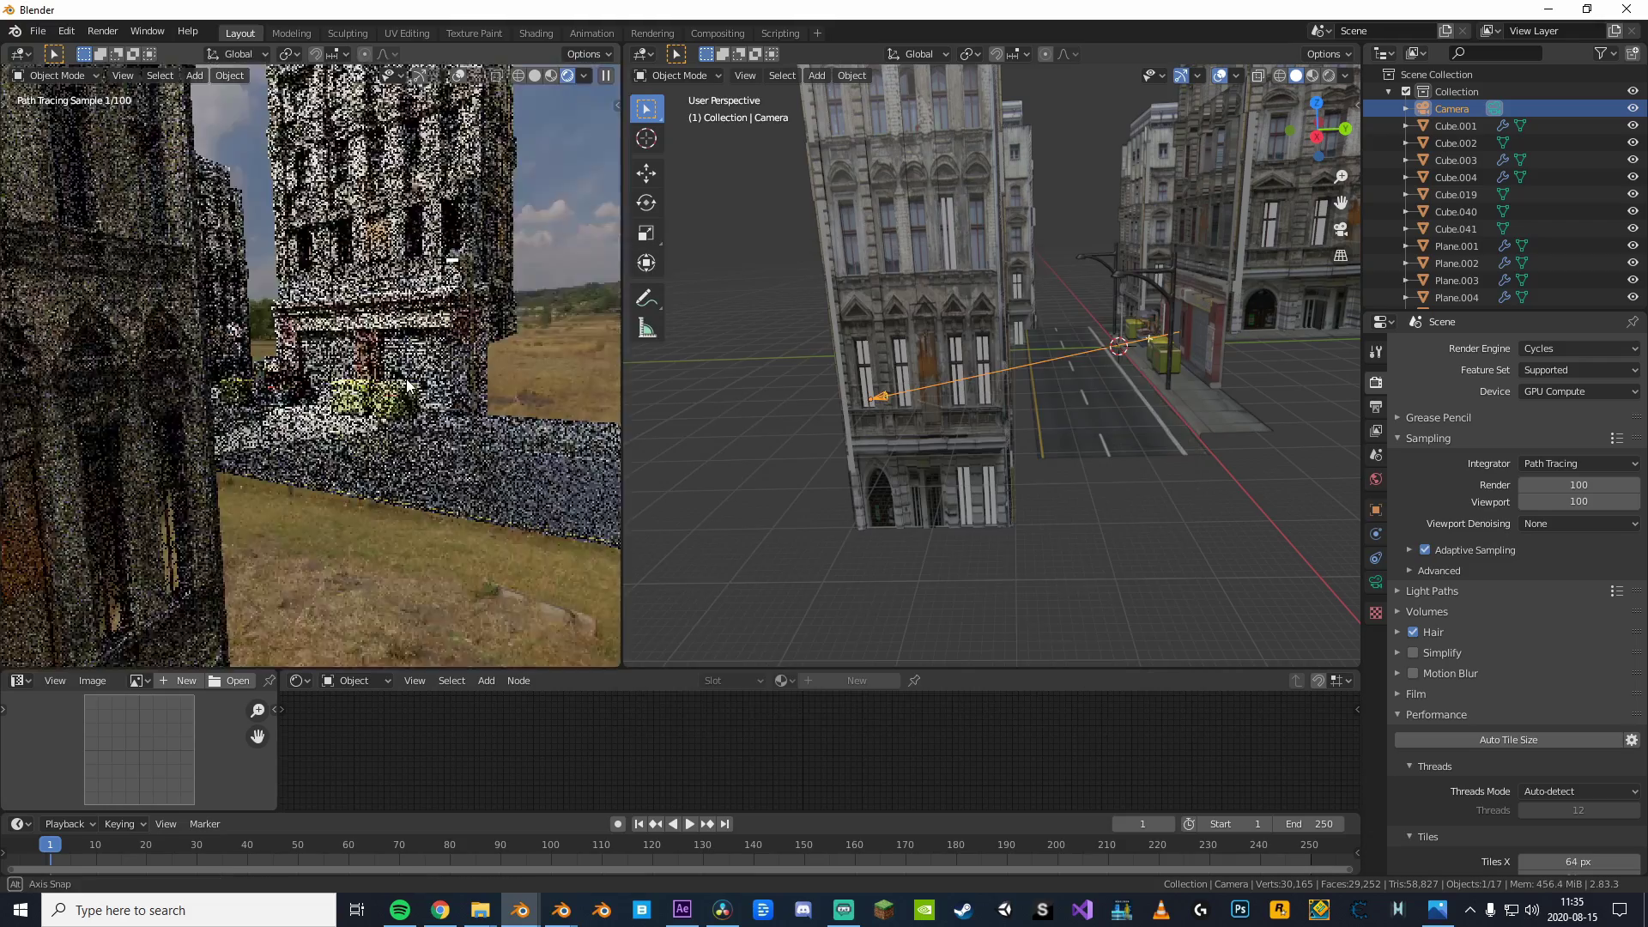
- Change the Cycles devices to OptiX on the GeForce RTX 2070 and save the preferences
left_click(65, 33)
left_click(109, 290)
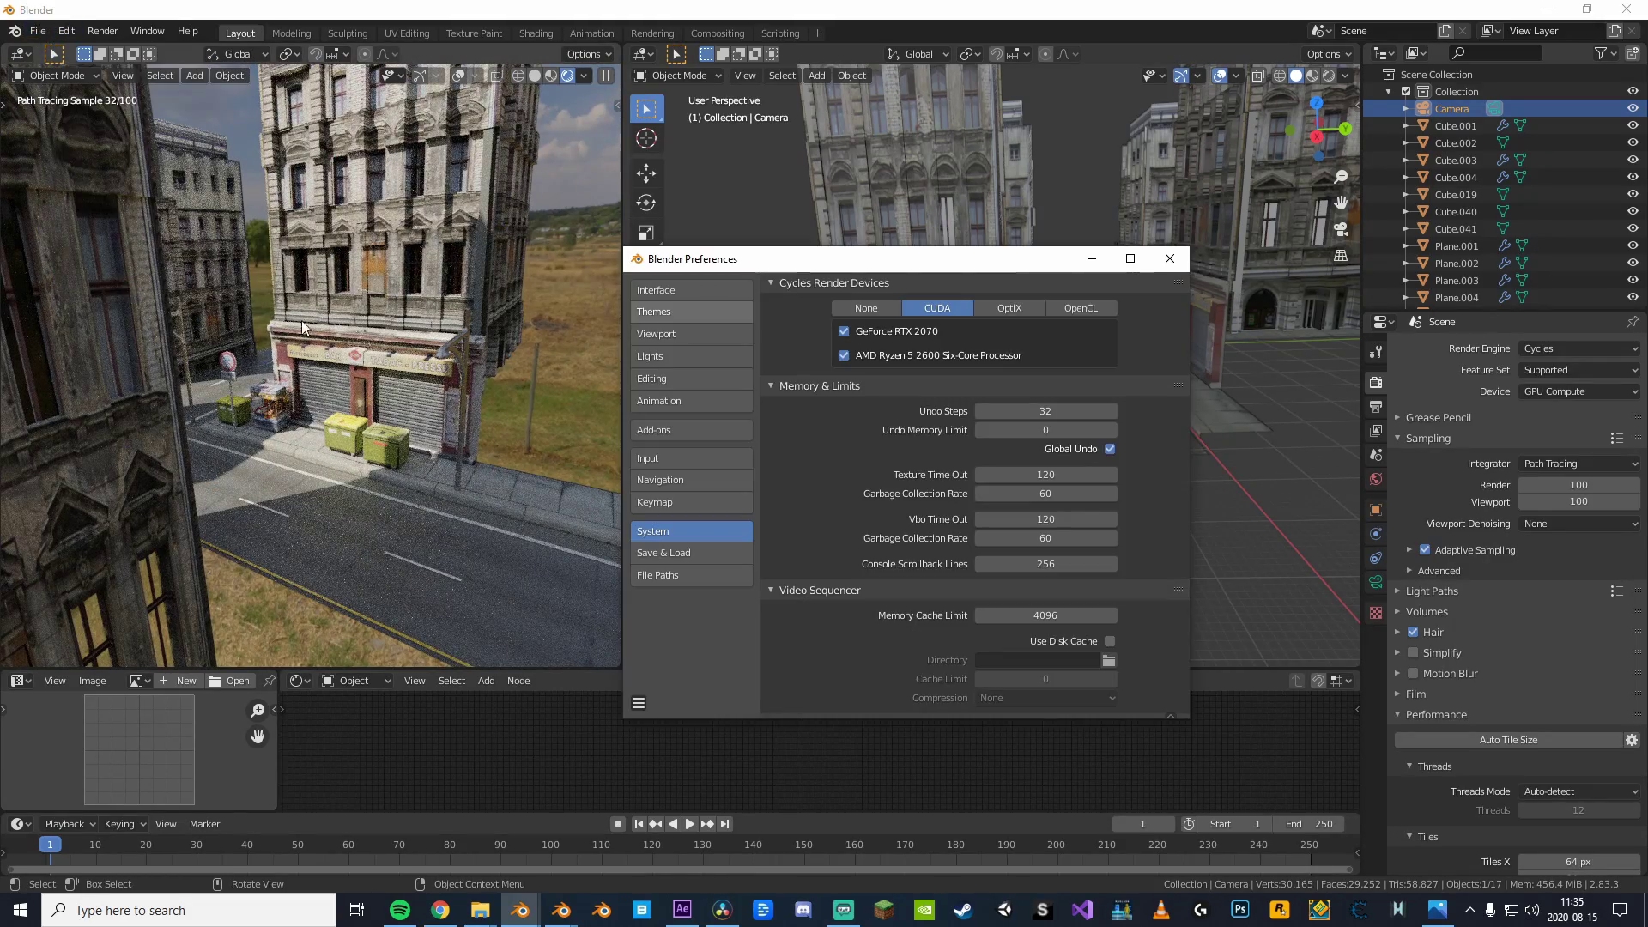
left_click(1008, 308)
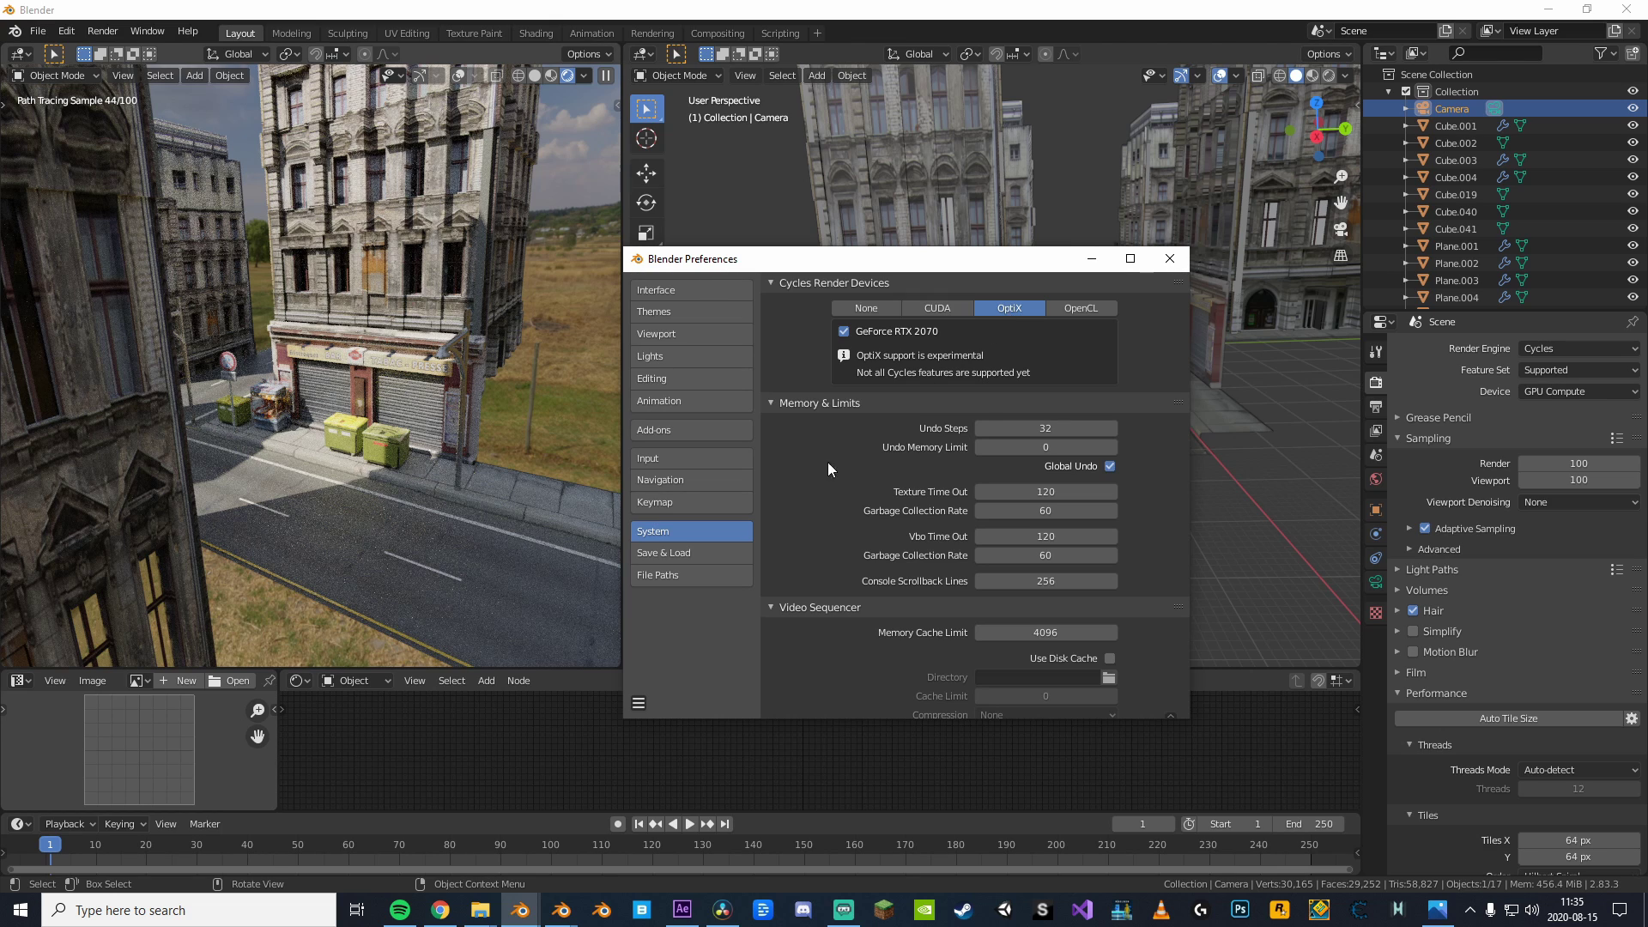
left_click(640, 703)
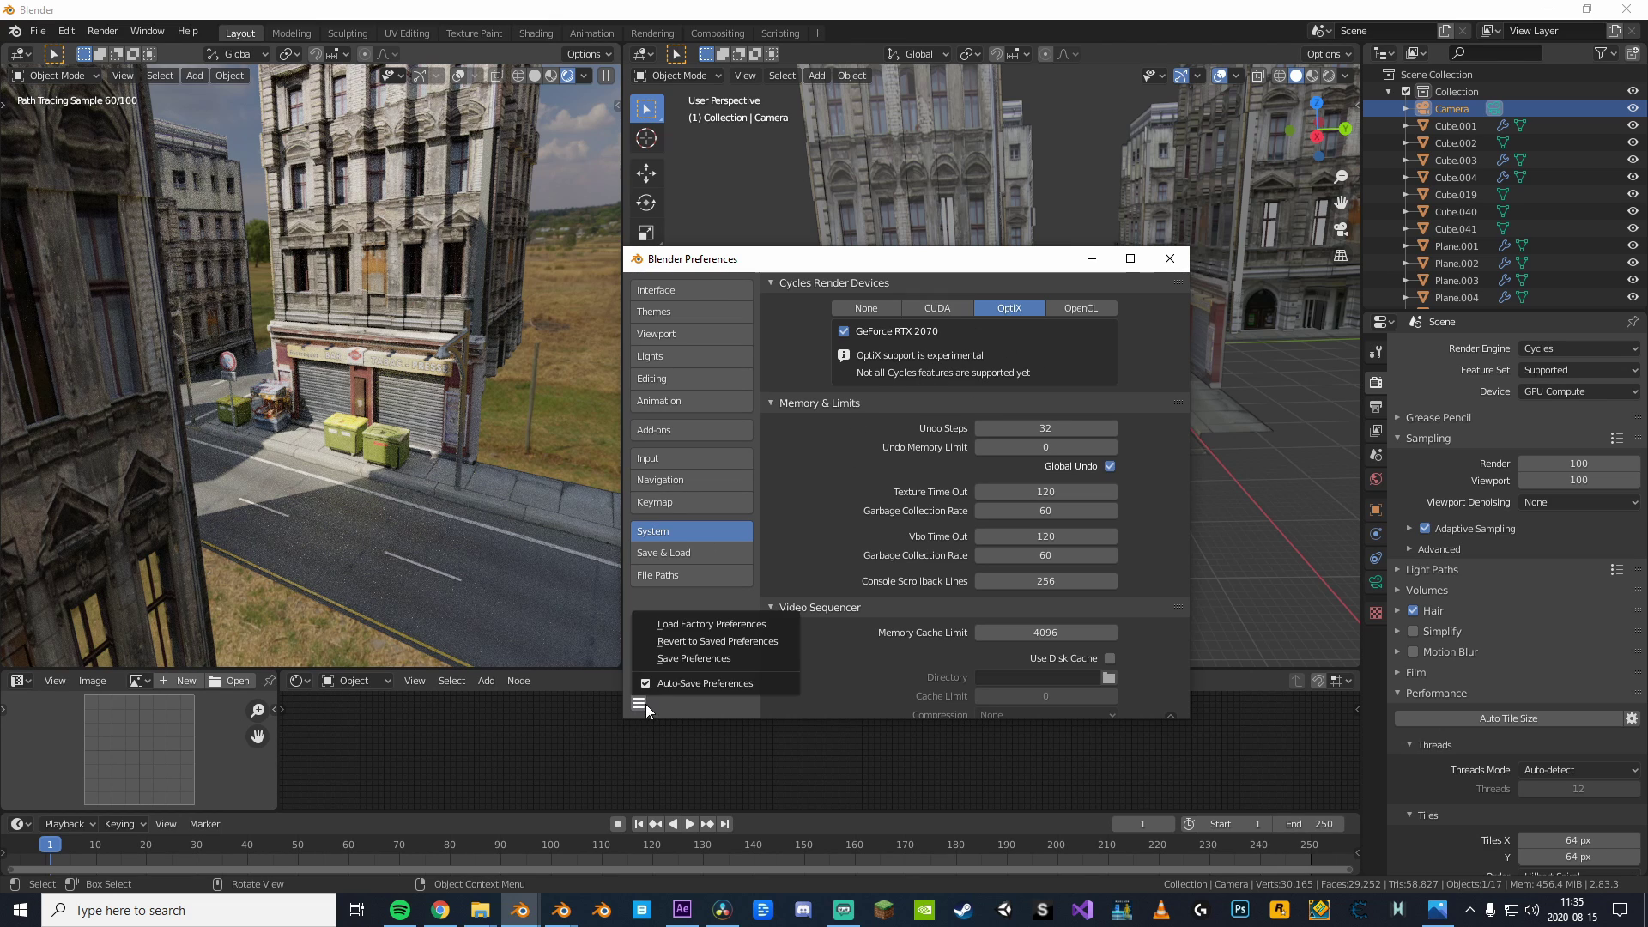
left_click(687, 660)
left_click(389, 508)
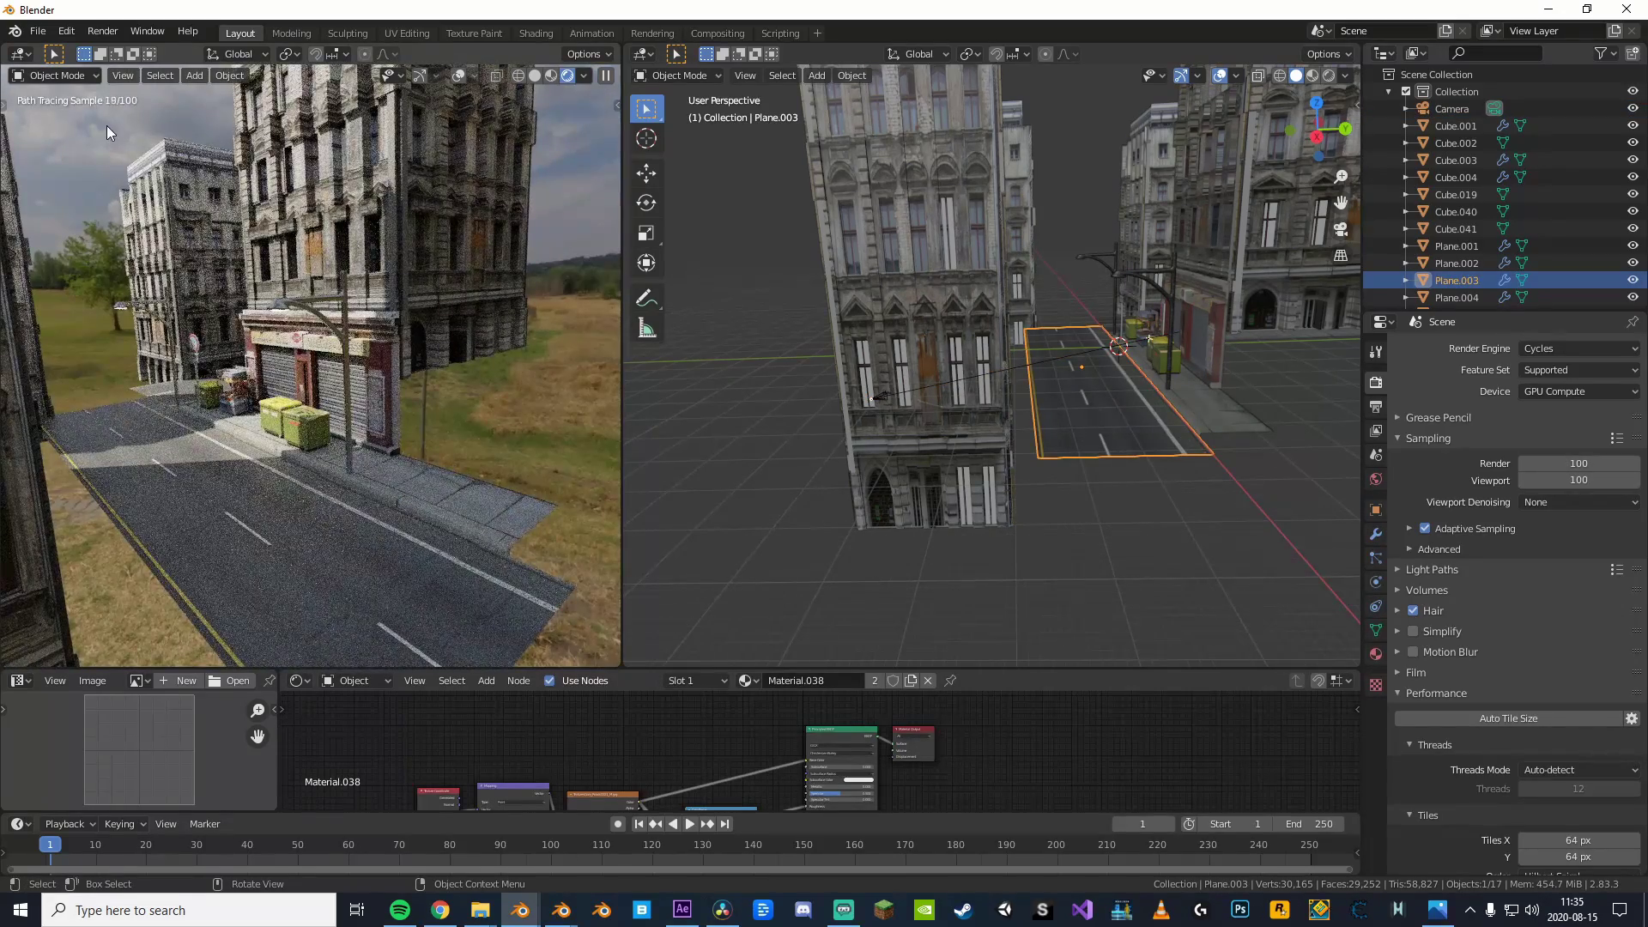
- Set viewport denoising to OptiX AI-Accelerated and view the shop front through the scene camera
mouse_move(139, 319)
middle_mouse_down()
mouse_move(336, 427)
mouse_move(535, 421)
mouse_move(610, 348)
middle_mouse_up()
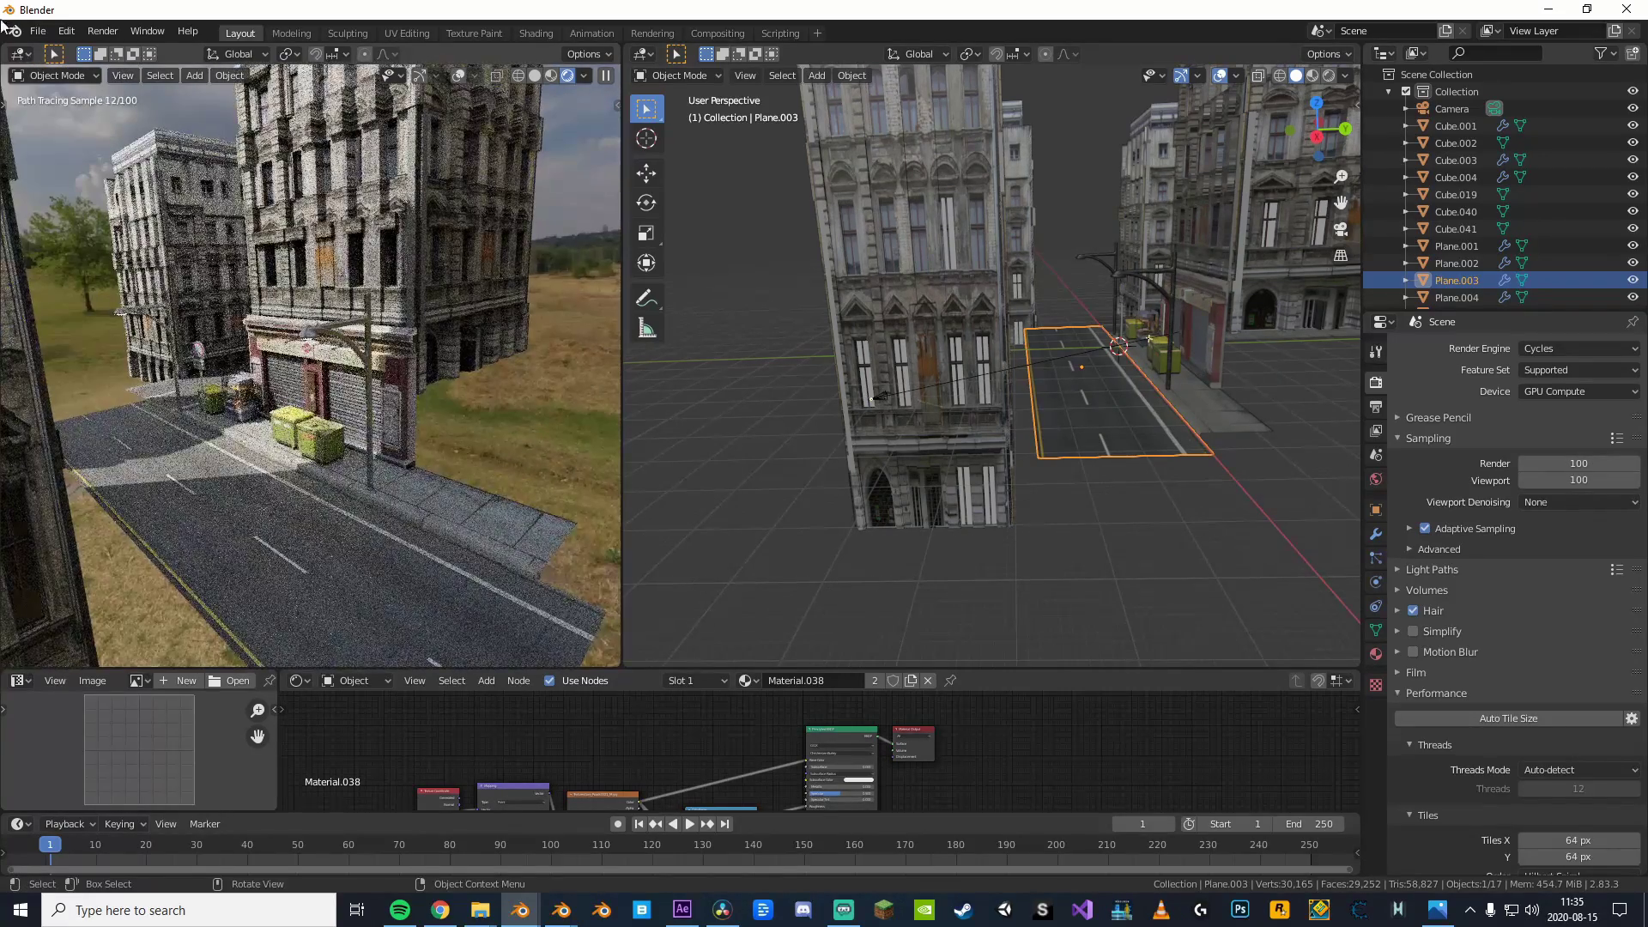
left_click(1574, 502)
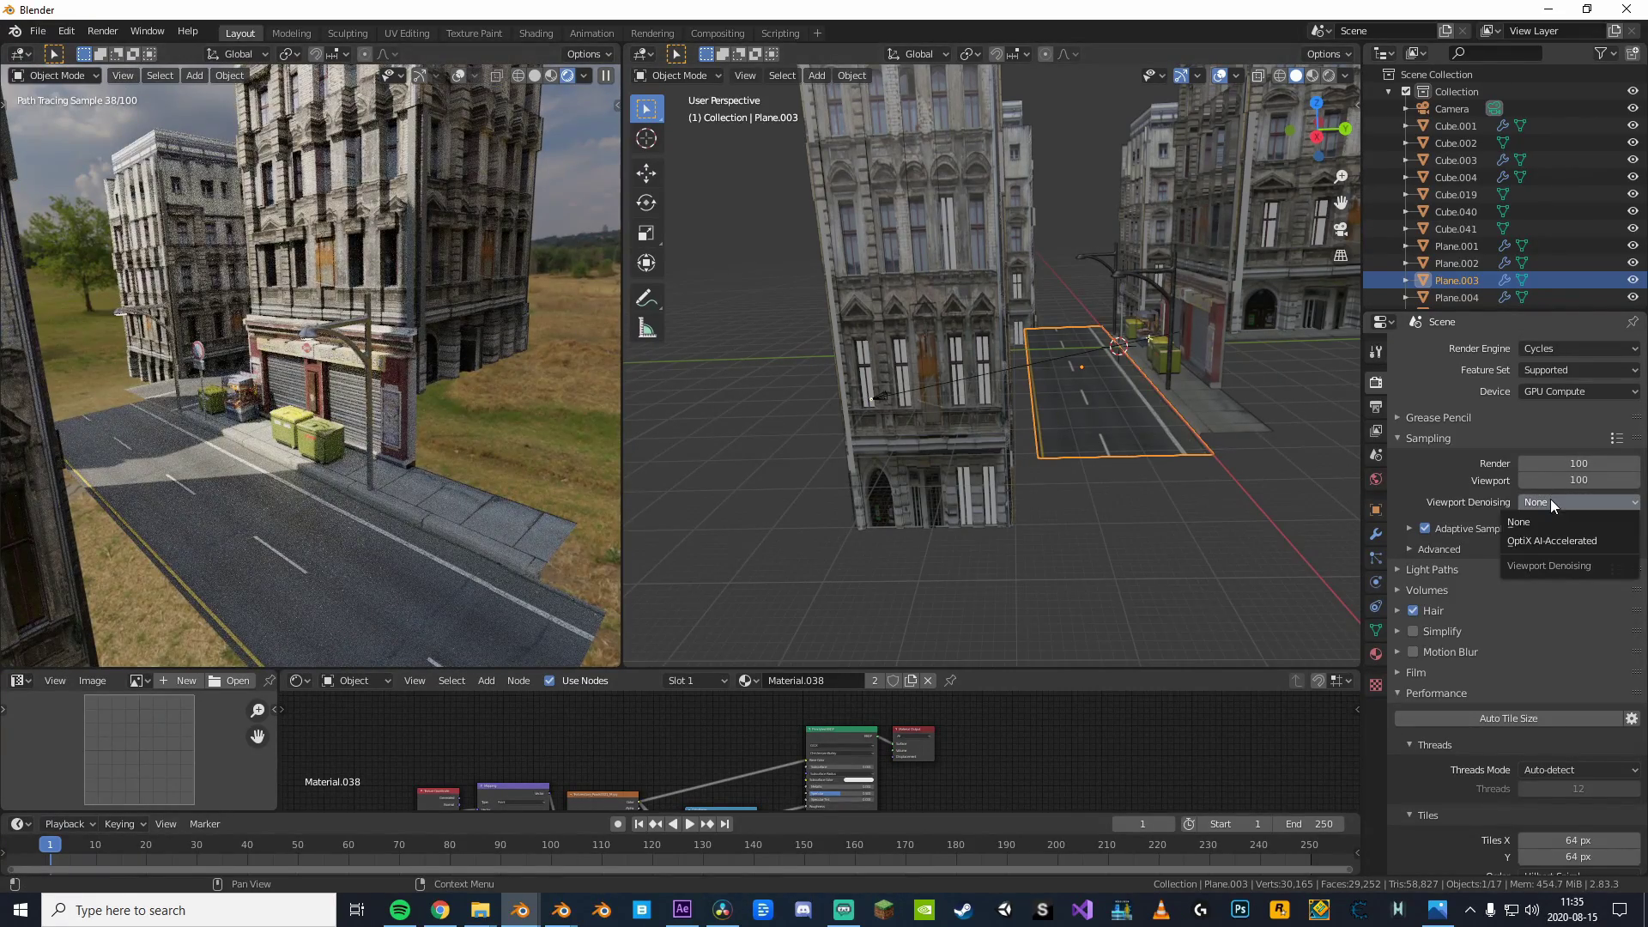
left_click(1527, 540)
mouse_move(283, 429)
middle_mouse_down()
mouse_move(194, 417)
mouse_move(302, 443)
mouse_move(236, 472)
middle_mouse_up()
key("KP_0")
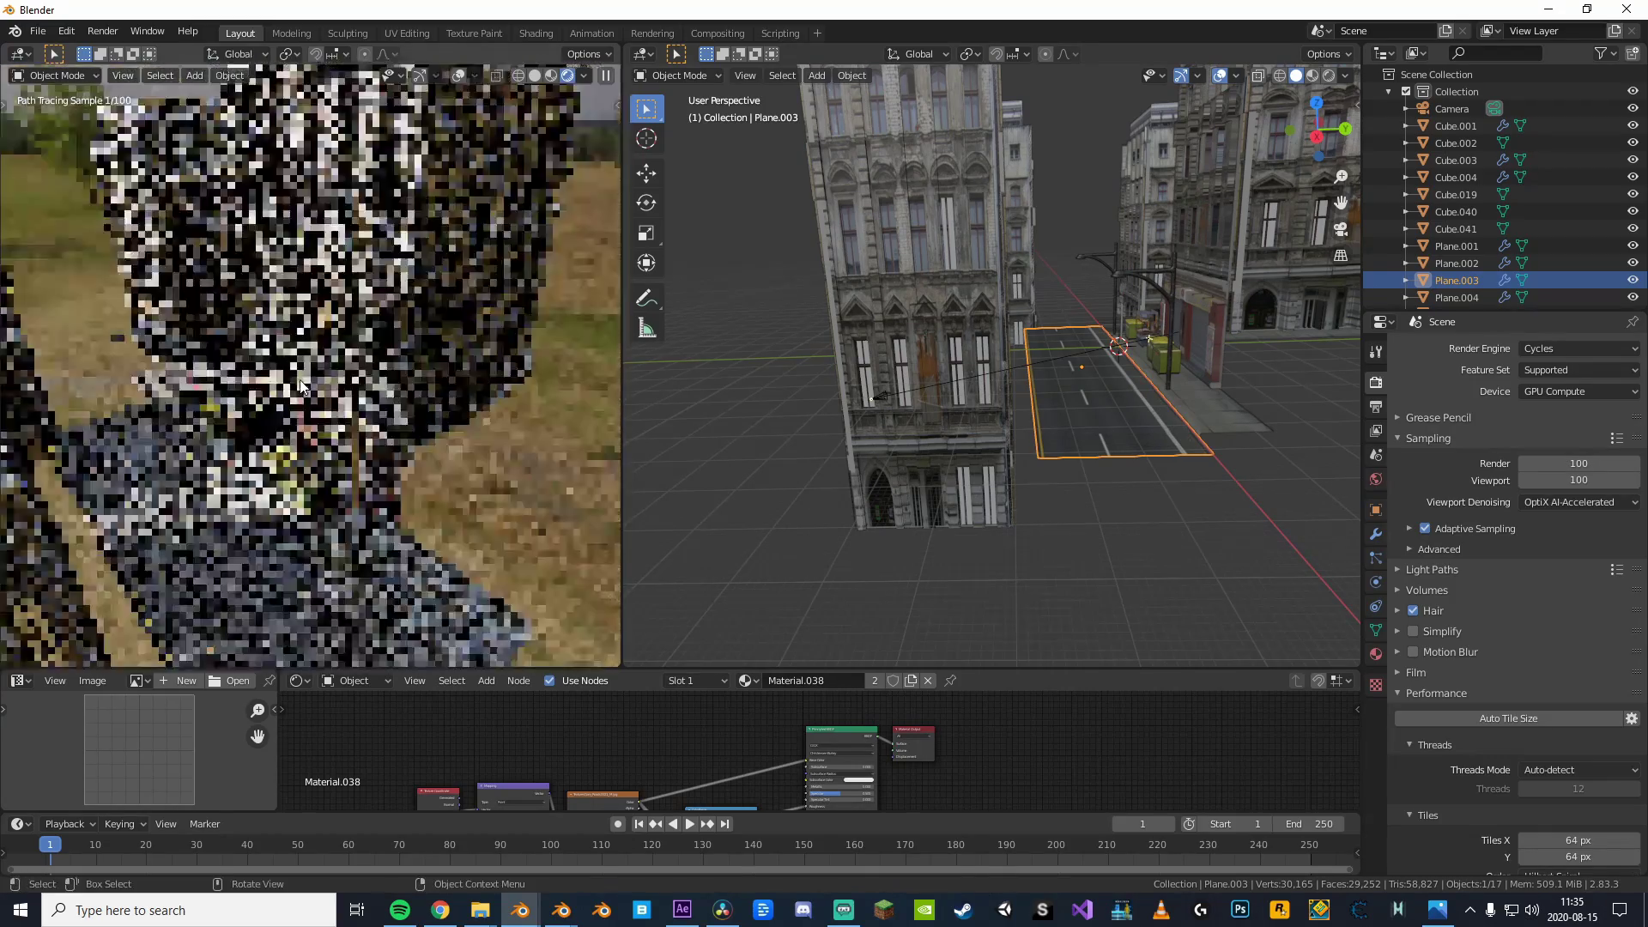
- Set Light Paths total max bounces to 3 and turn off reflective and refractive caustics
left_click(1431, 570)
scroll(1435, 570, "down", 2)
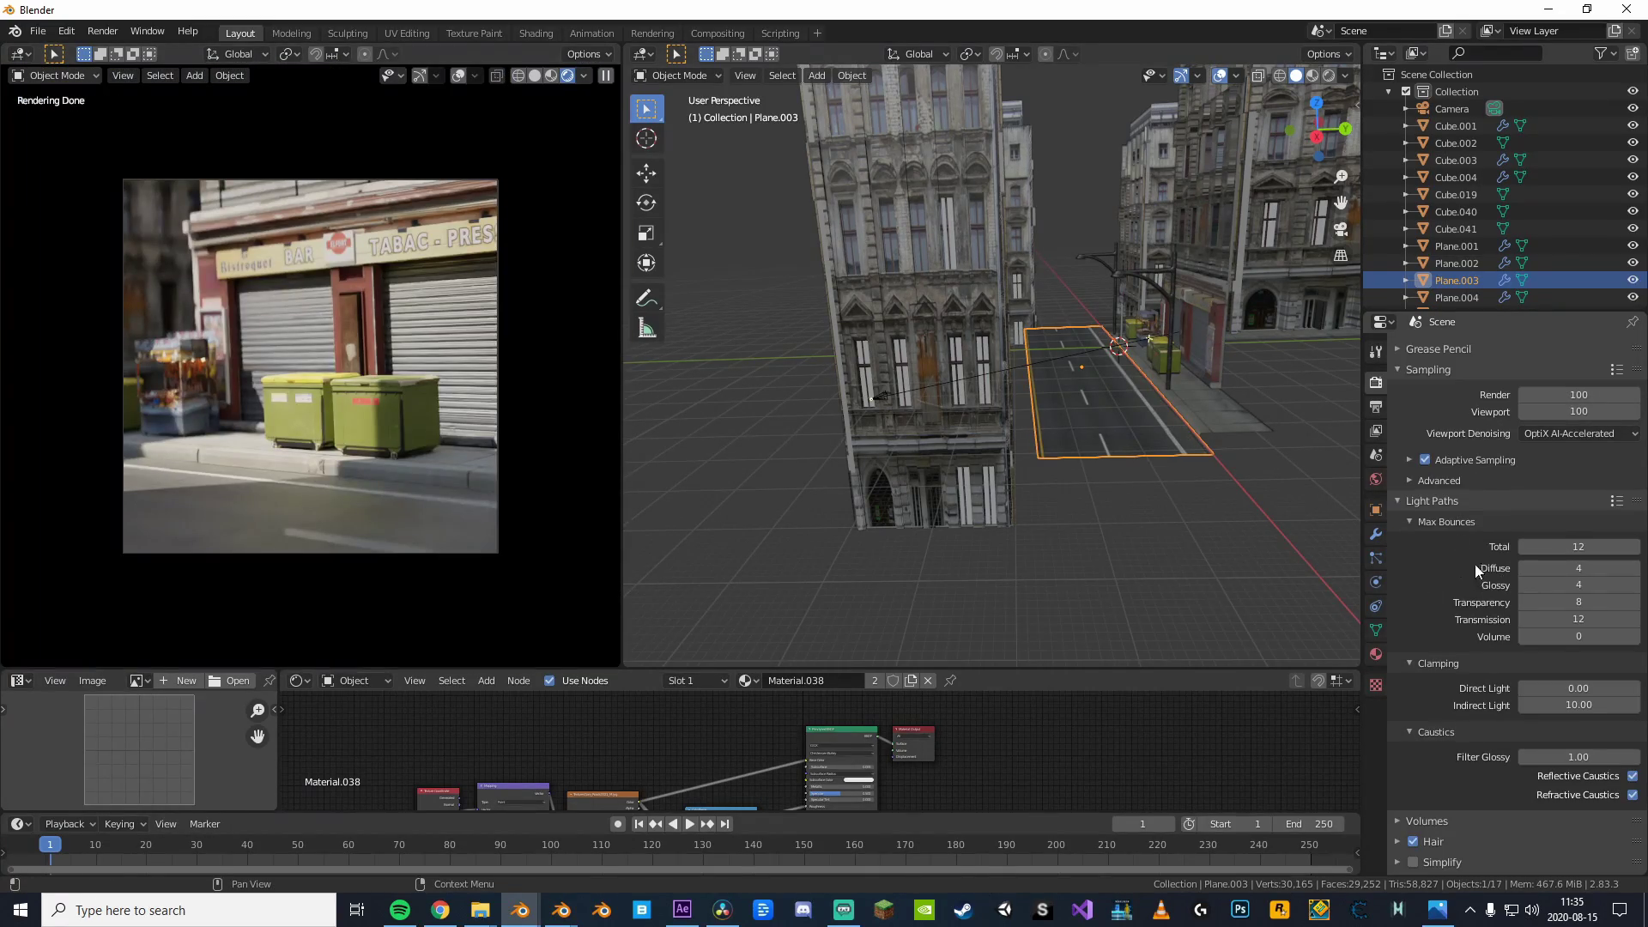
left_click(1584, 546)
type("3")
key("Return")
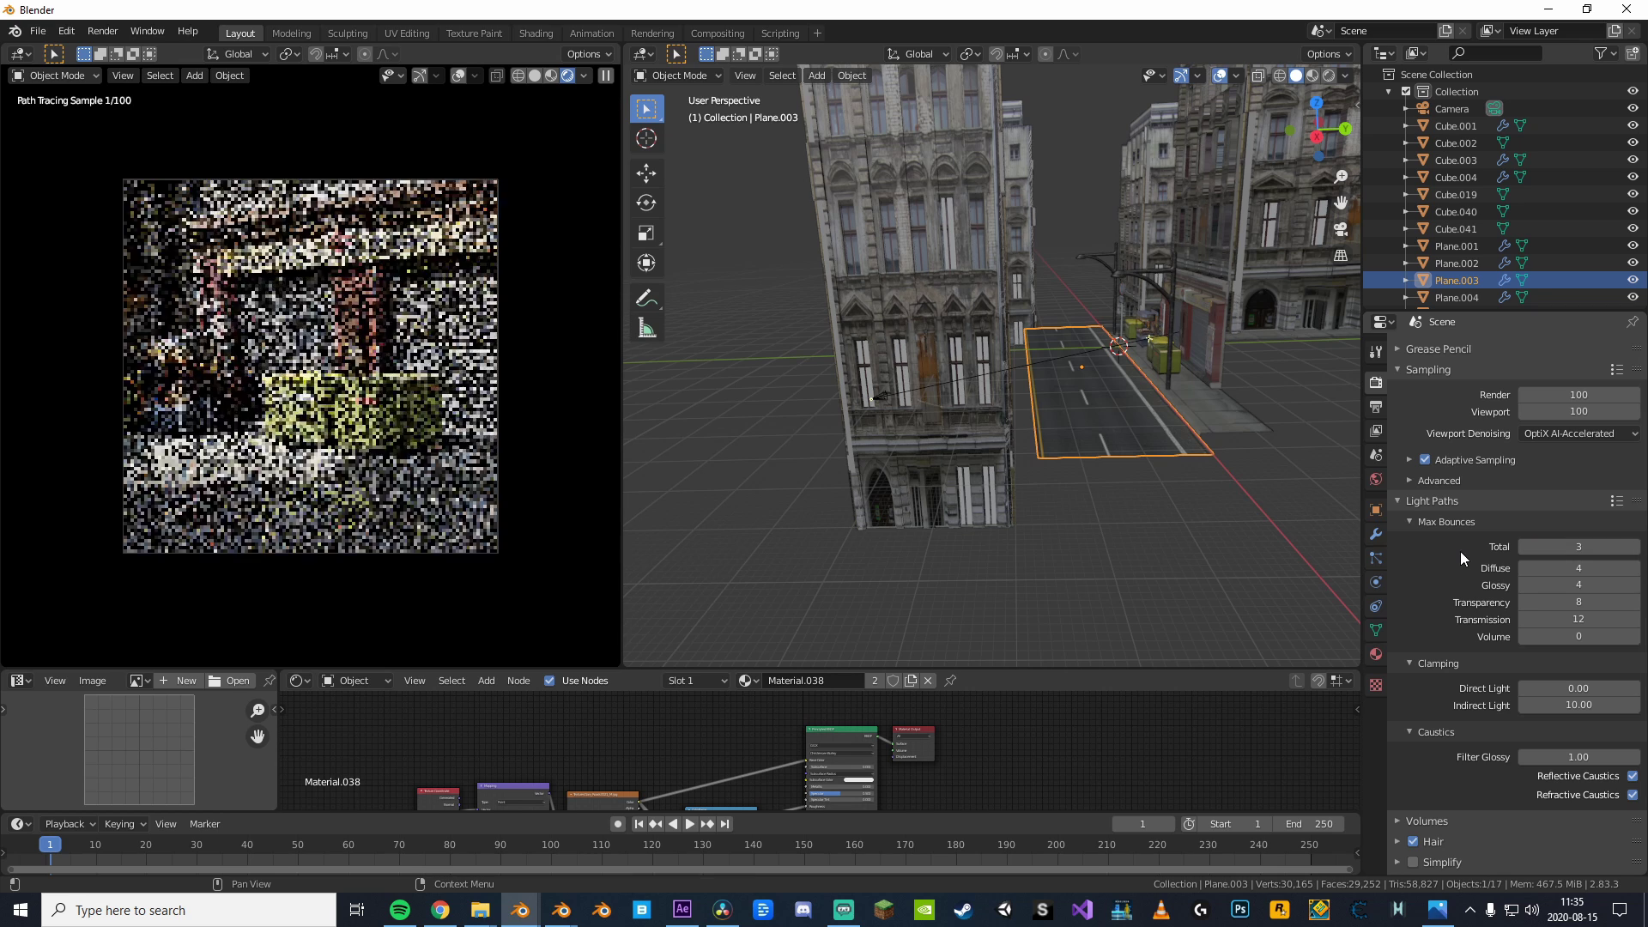
left_click(1633, 776)
left_click(1632, 794)
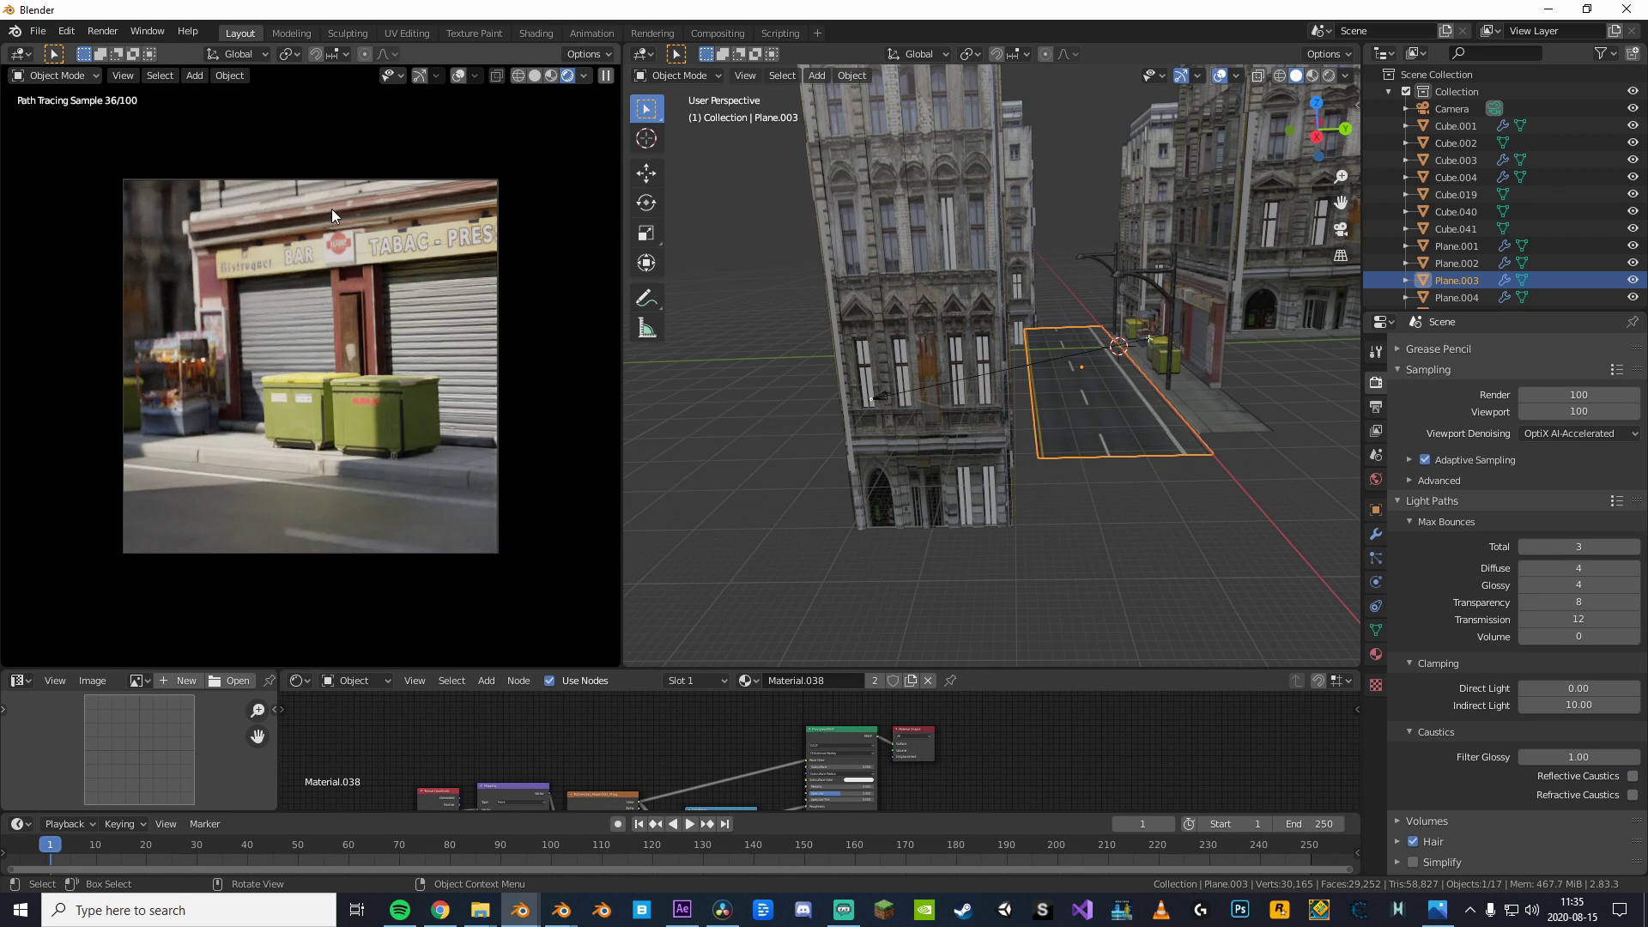
- Render the current frame with Render > Render Image
scroll(1474, 636, "down", 3)
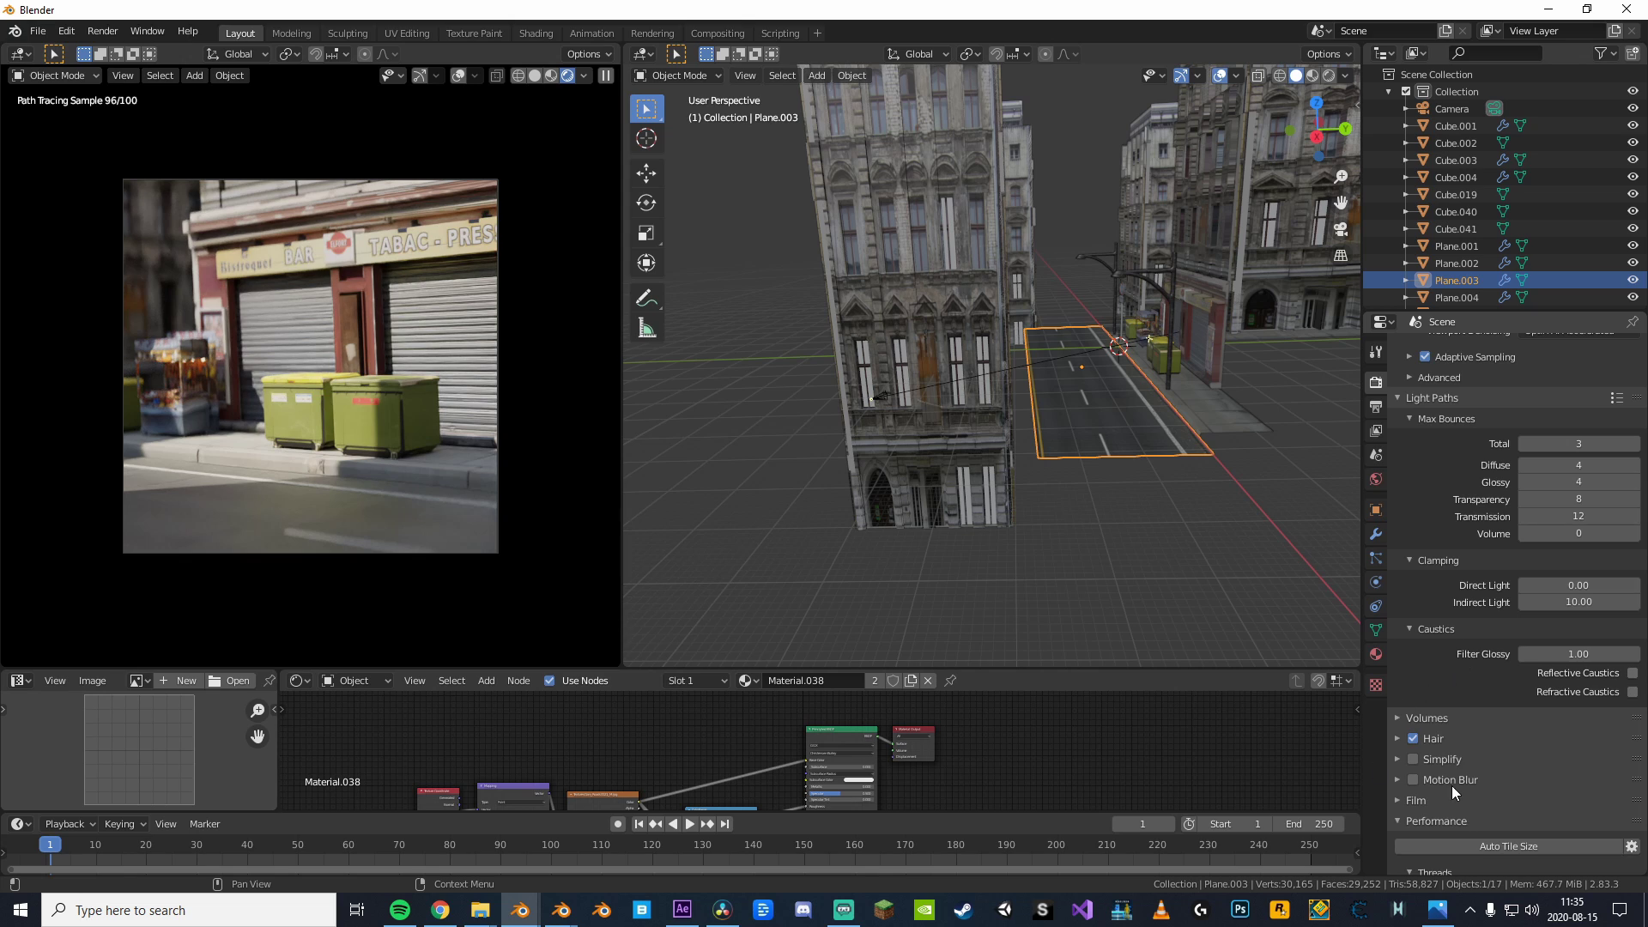
scroll(1450, 786, "down", 3)
scroll(1477, 735, "down", 2)
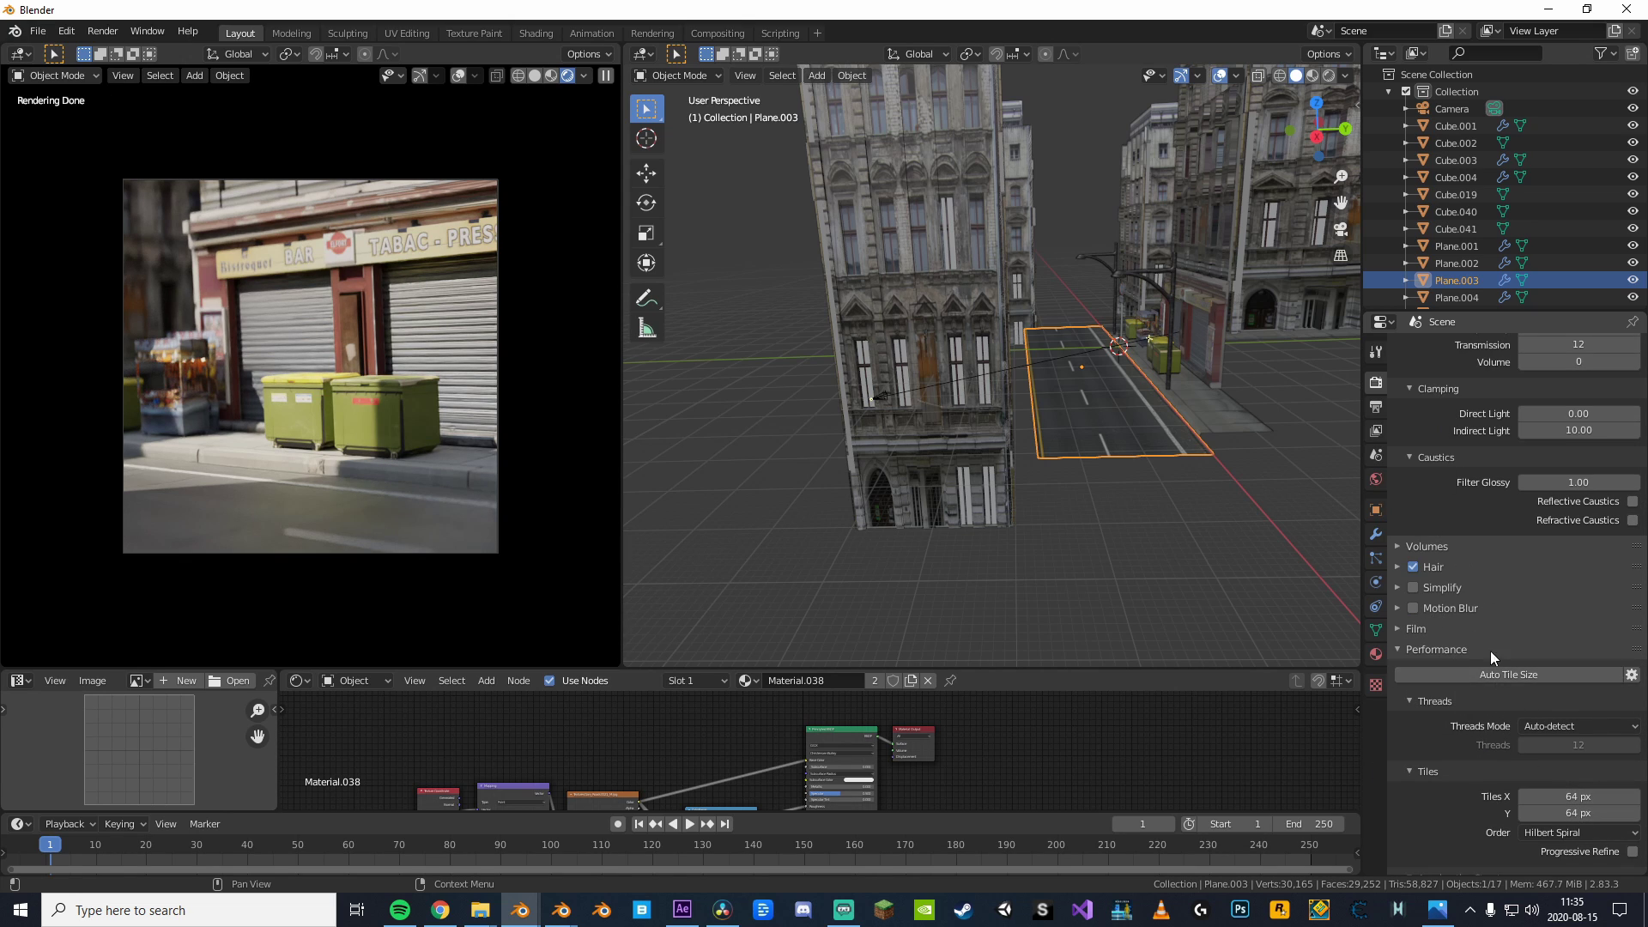
left_click(101, 32)
left_click(129, 48)
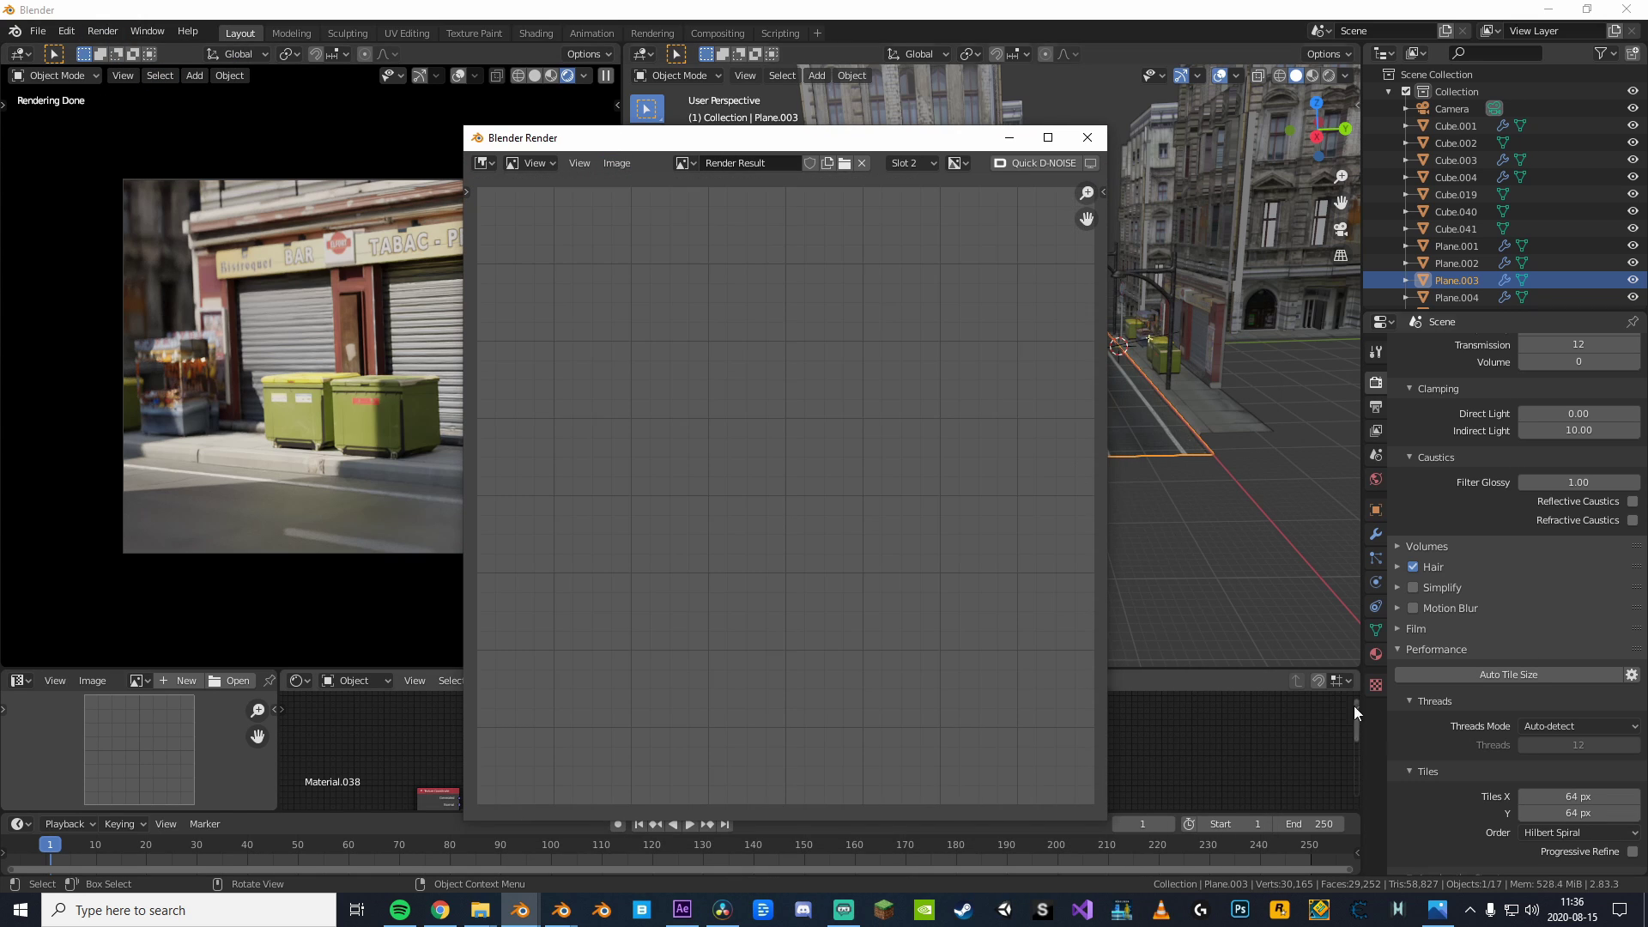
- Enable the Auto Tile Size add-on in Preferences, then run an F12 test render of the shop front
left_click(1480, 700)
left_click(66, 31)
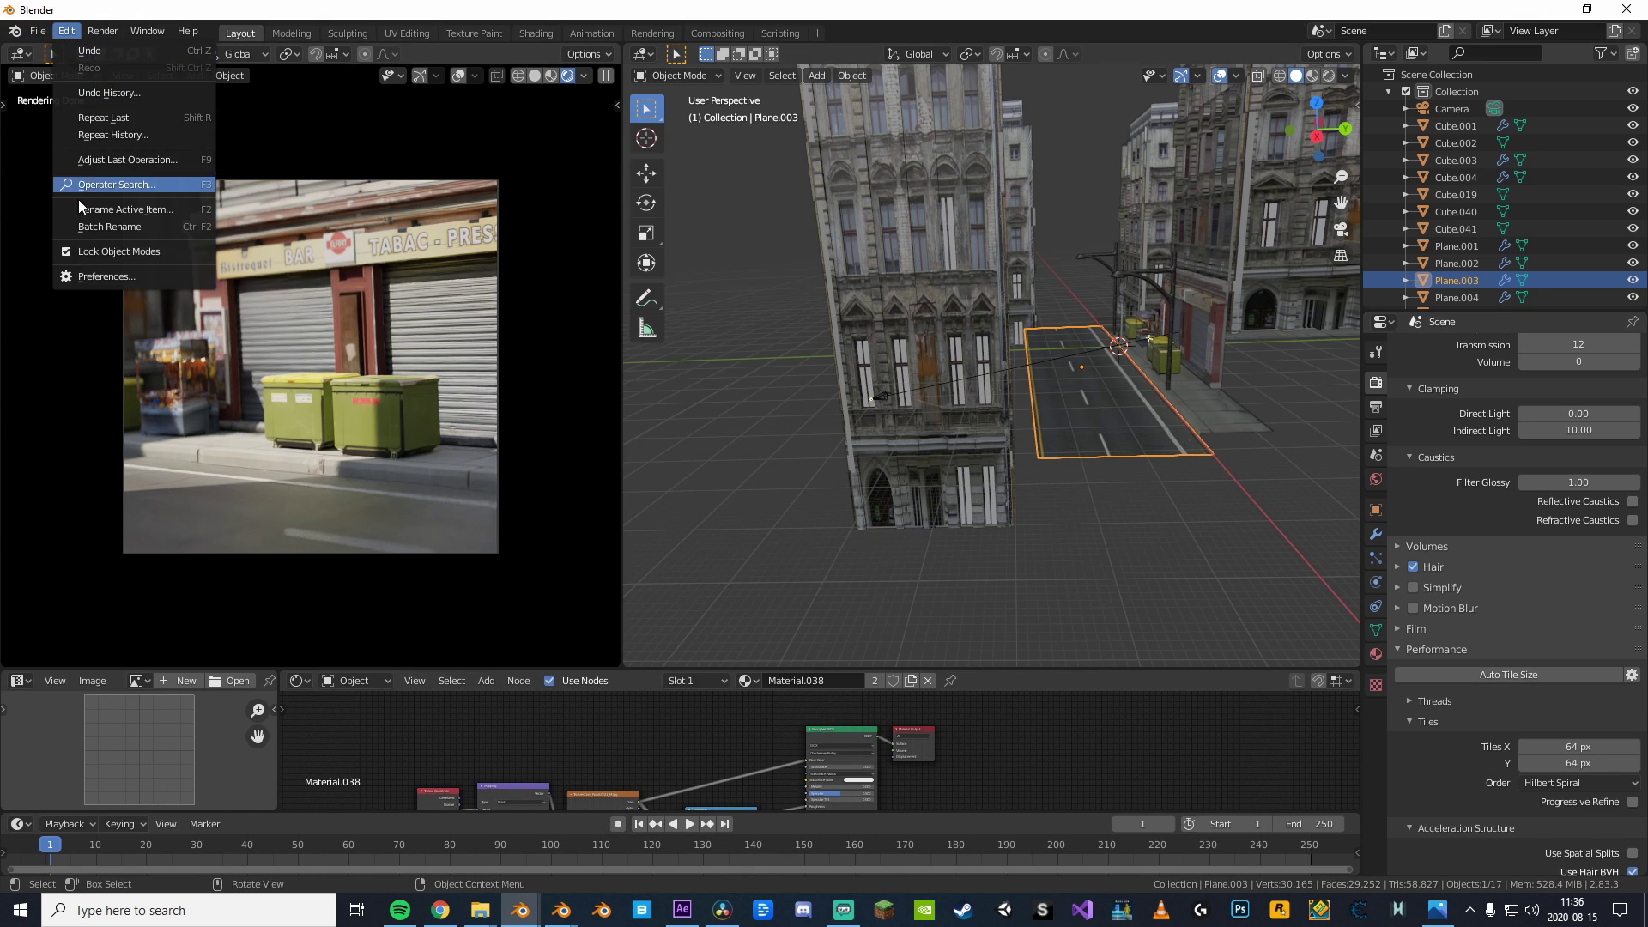
left_click(110, 278)
left_click(66, 31)
left_click(110, 277)
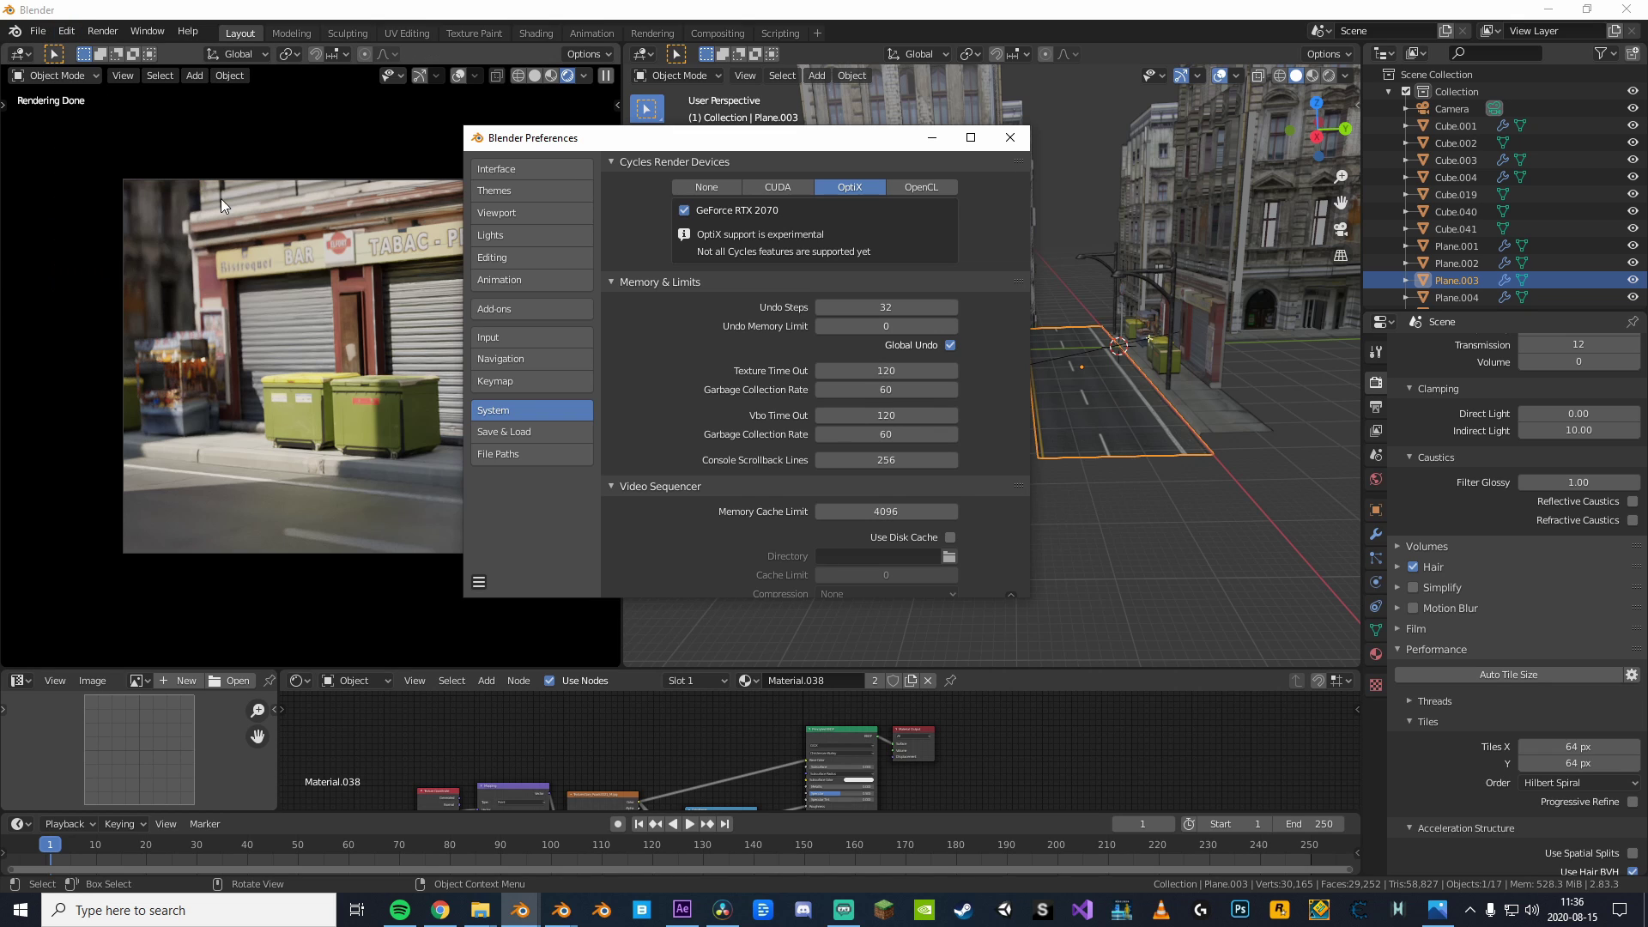
left_click(531, 307)
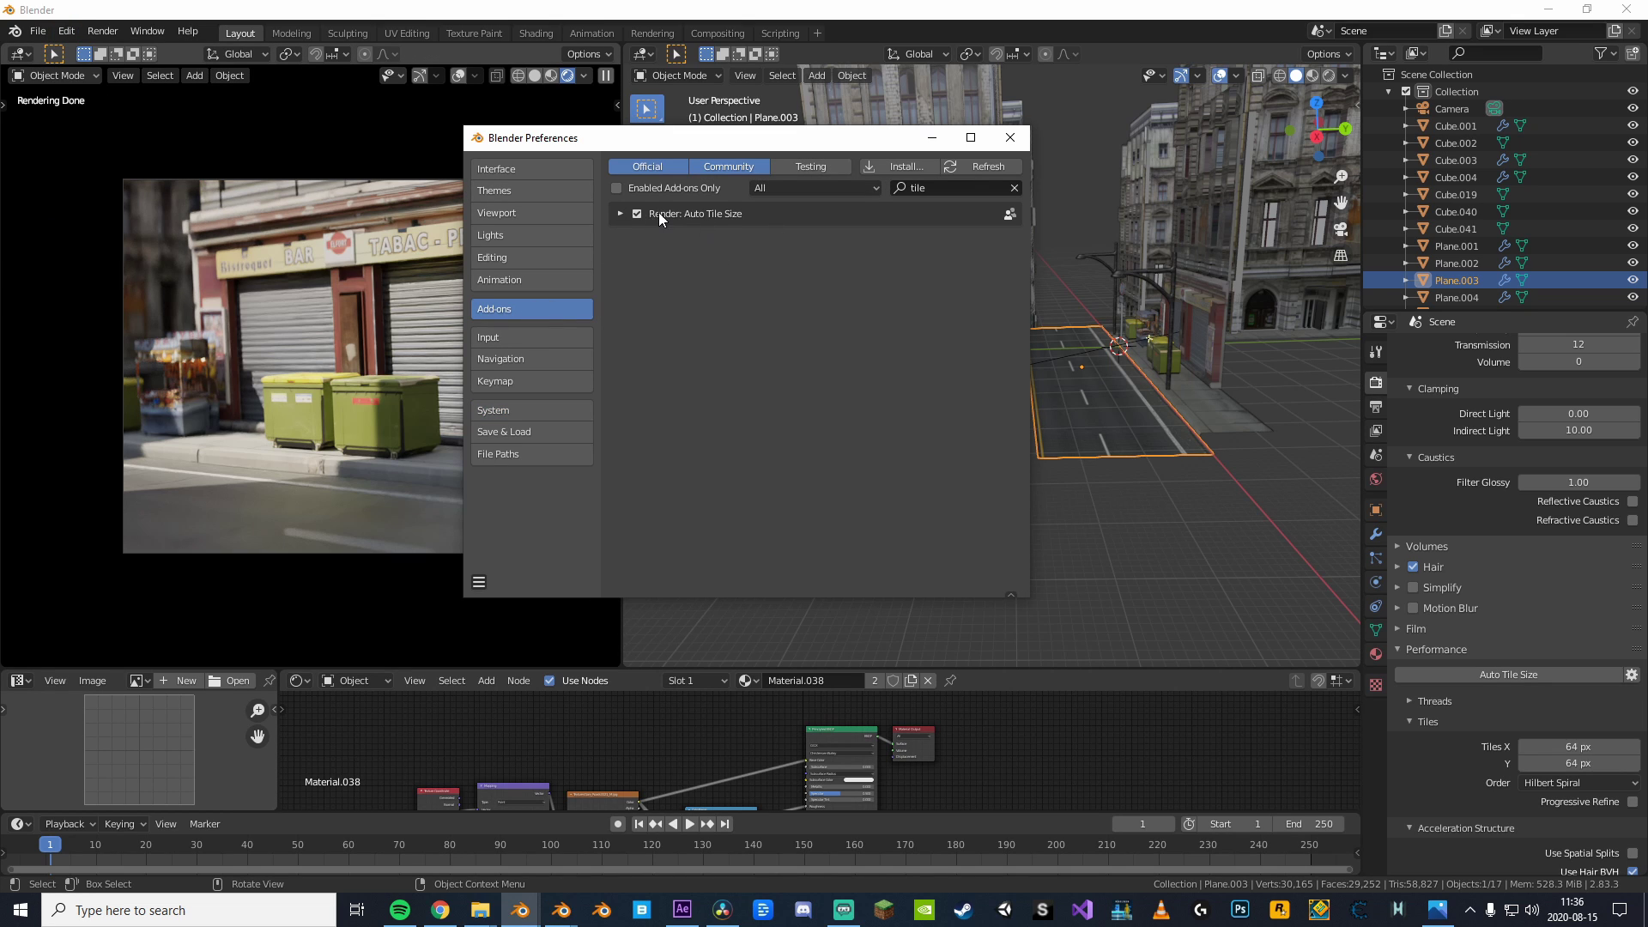
left_click(1507, 673)
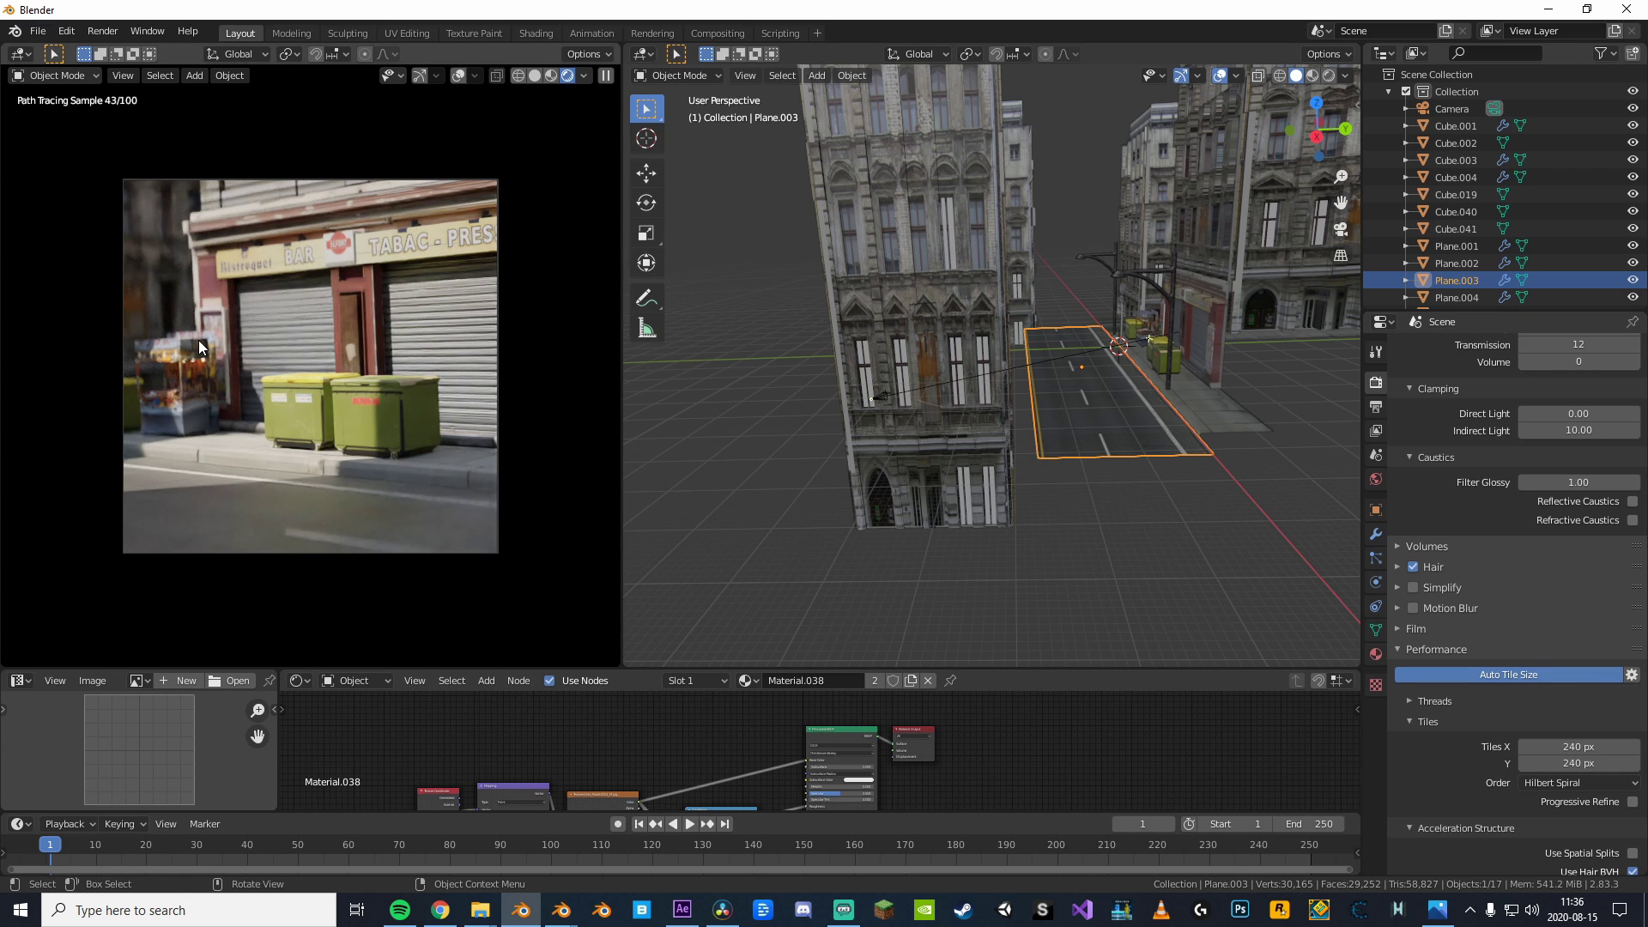
key("F12")
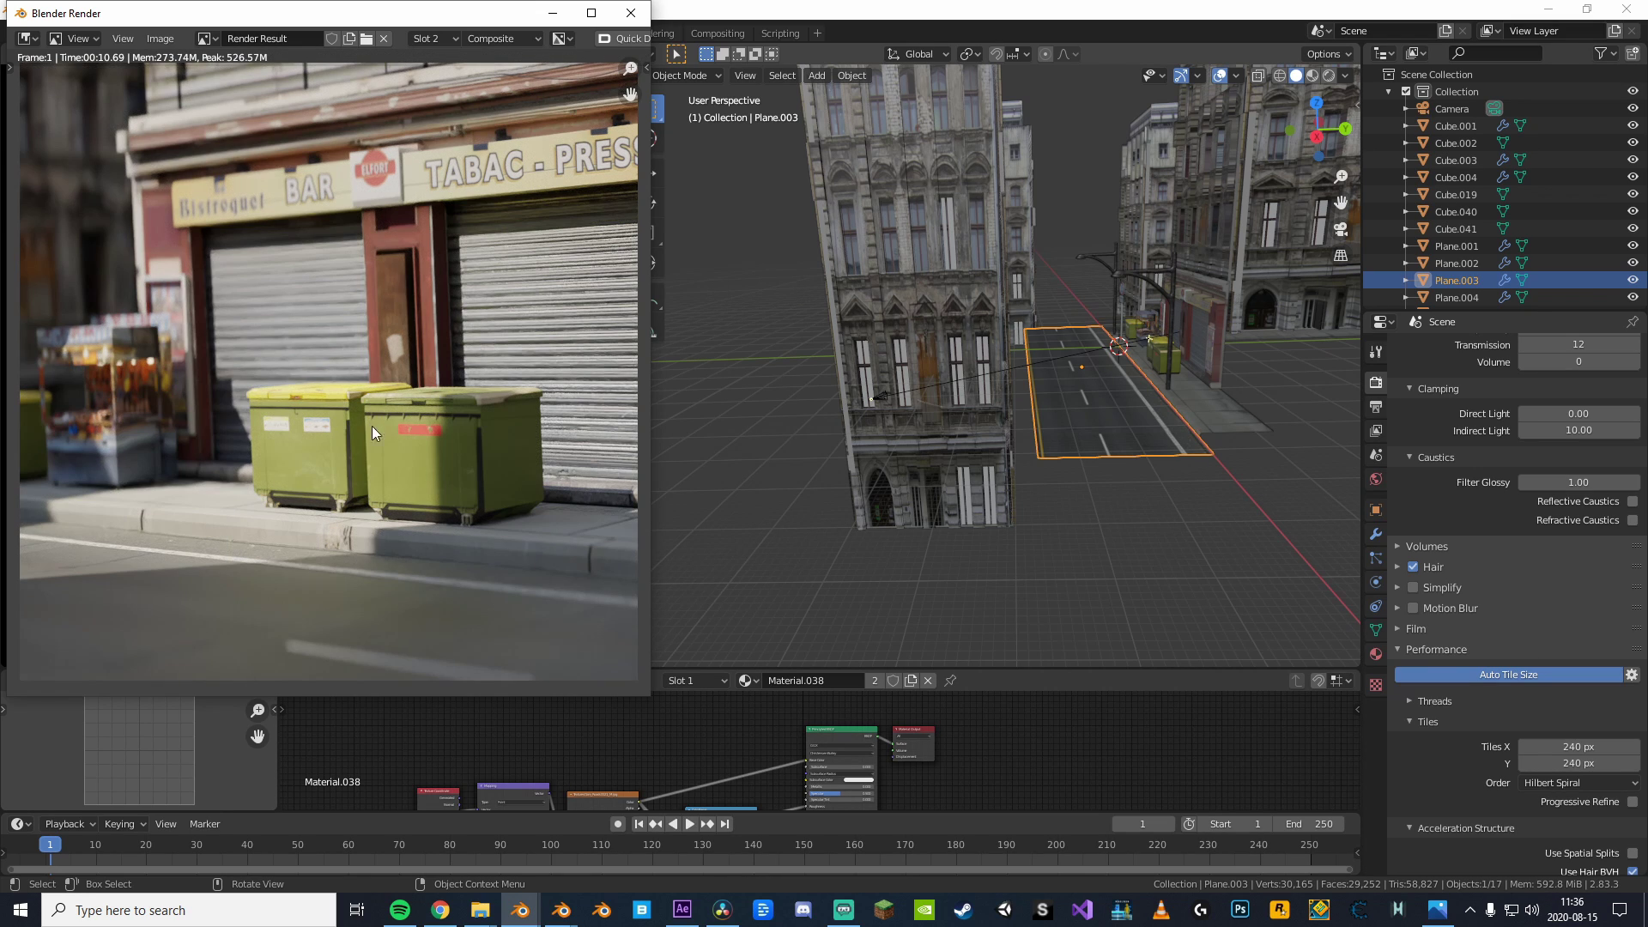
- Close the render result and set the output resolution to 720 × 720 px
key("Escape")
left_click(1376, 406)
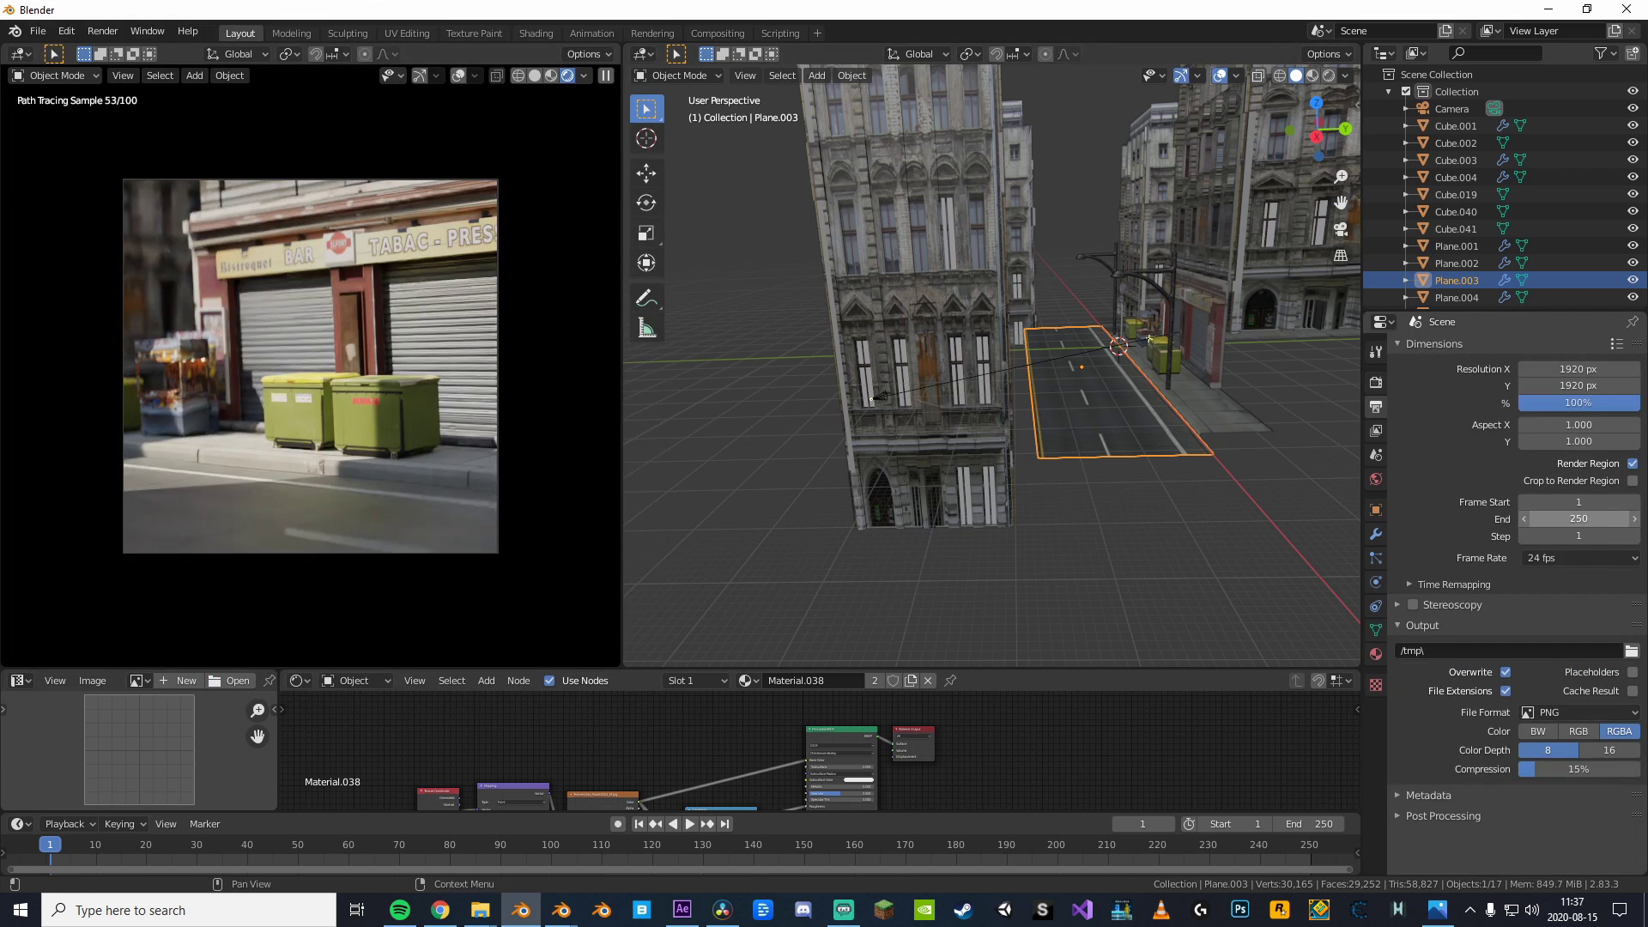
left_click(1564, 383)
type("2")
key("Return")
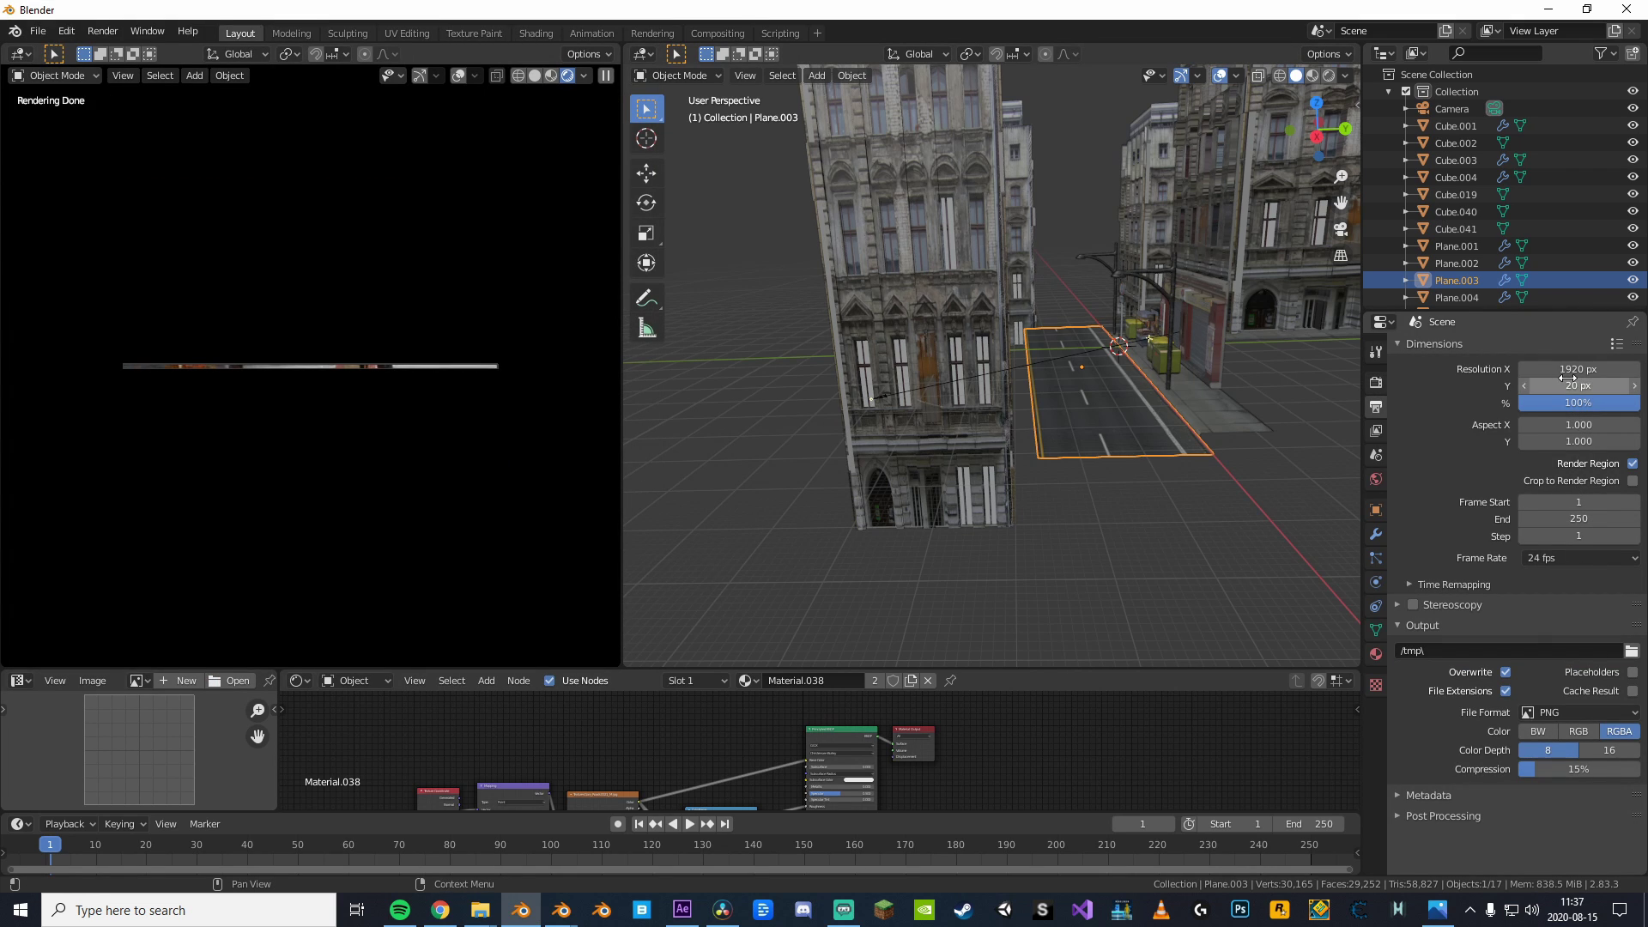
left_click(1567, 381)
type("730")
key("Return")
left_click(1573, 370)
type("720")
key("Return")
left_click(1586, 388)
type("720")
key("Return")
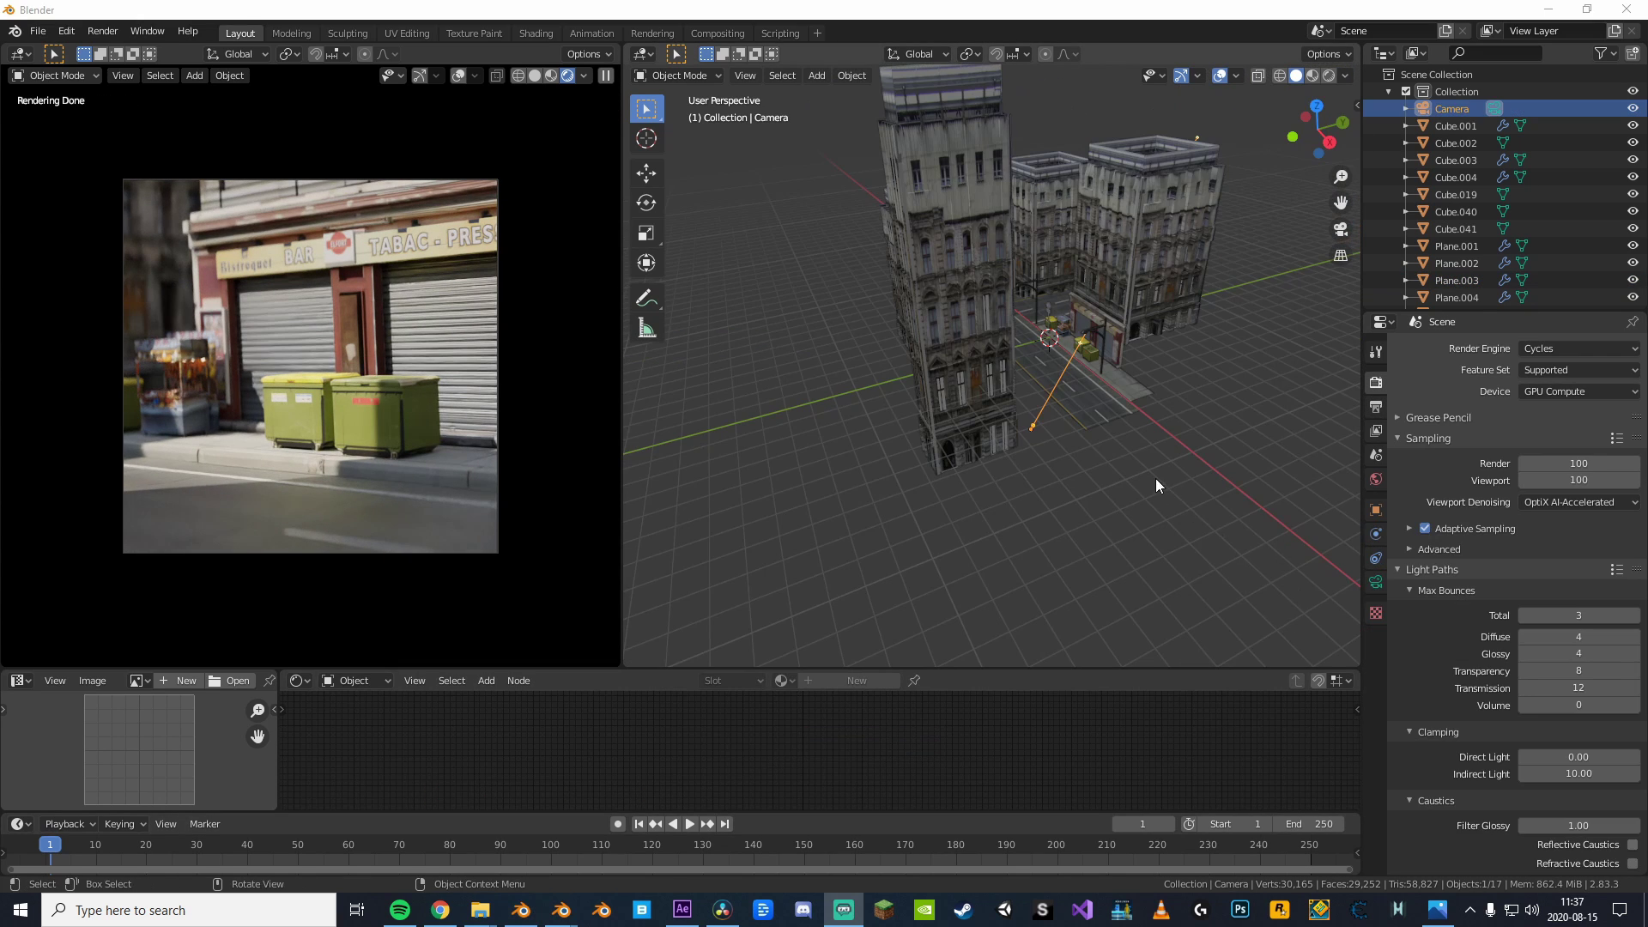
- Set the Cycles render device to CPU and viewport denoising to None
left_click(1541, 395)
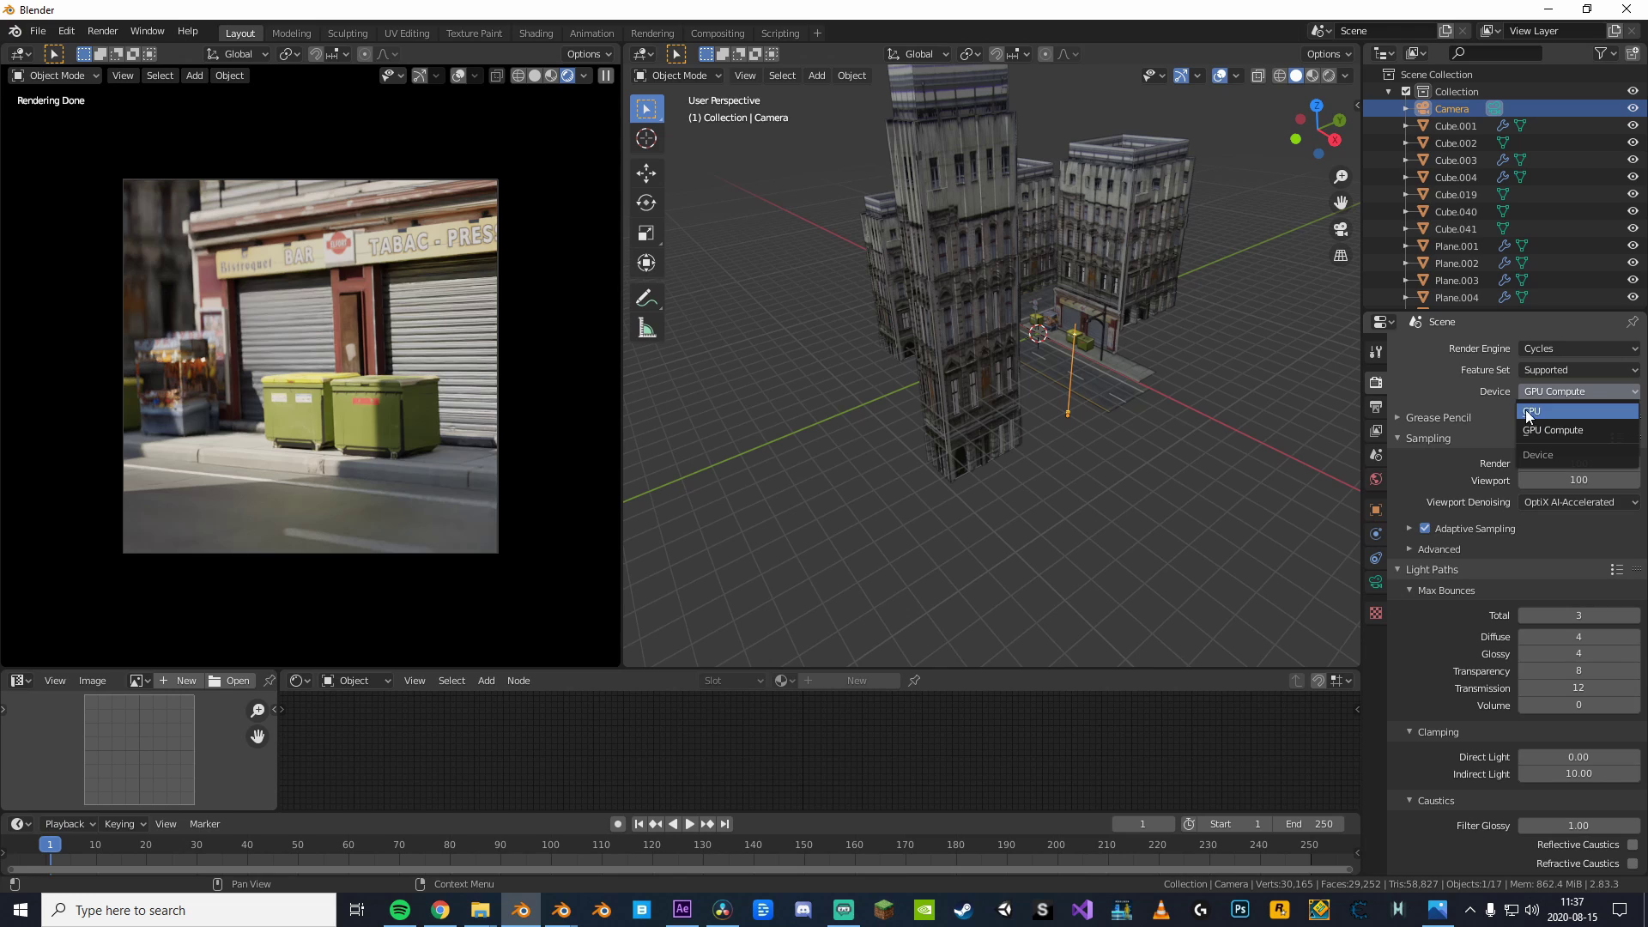
left_click(1531, 409)
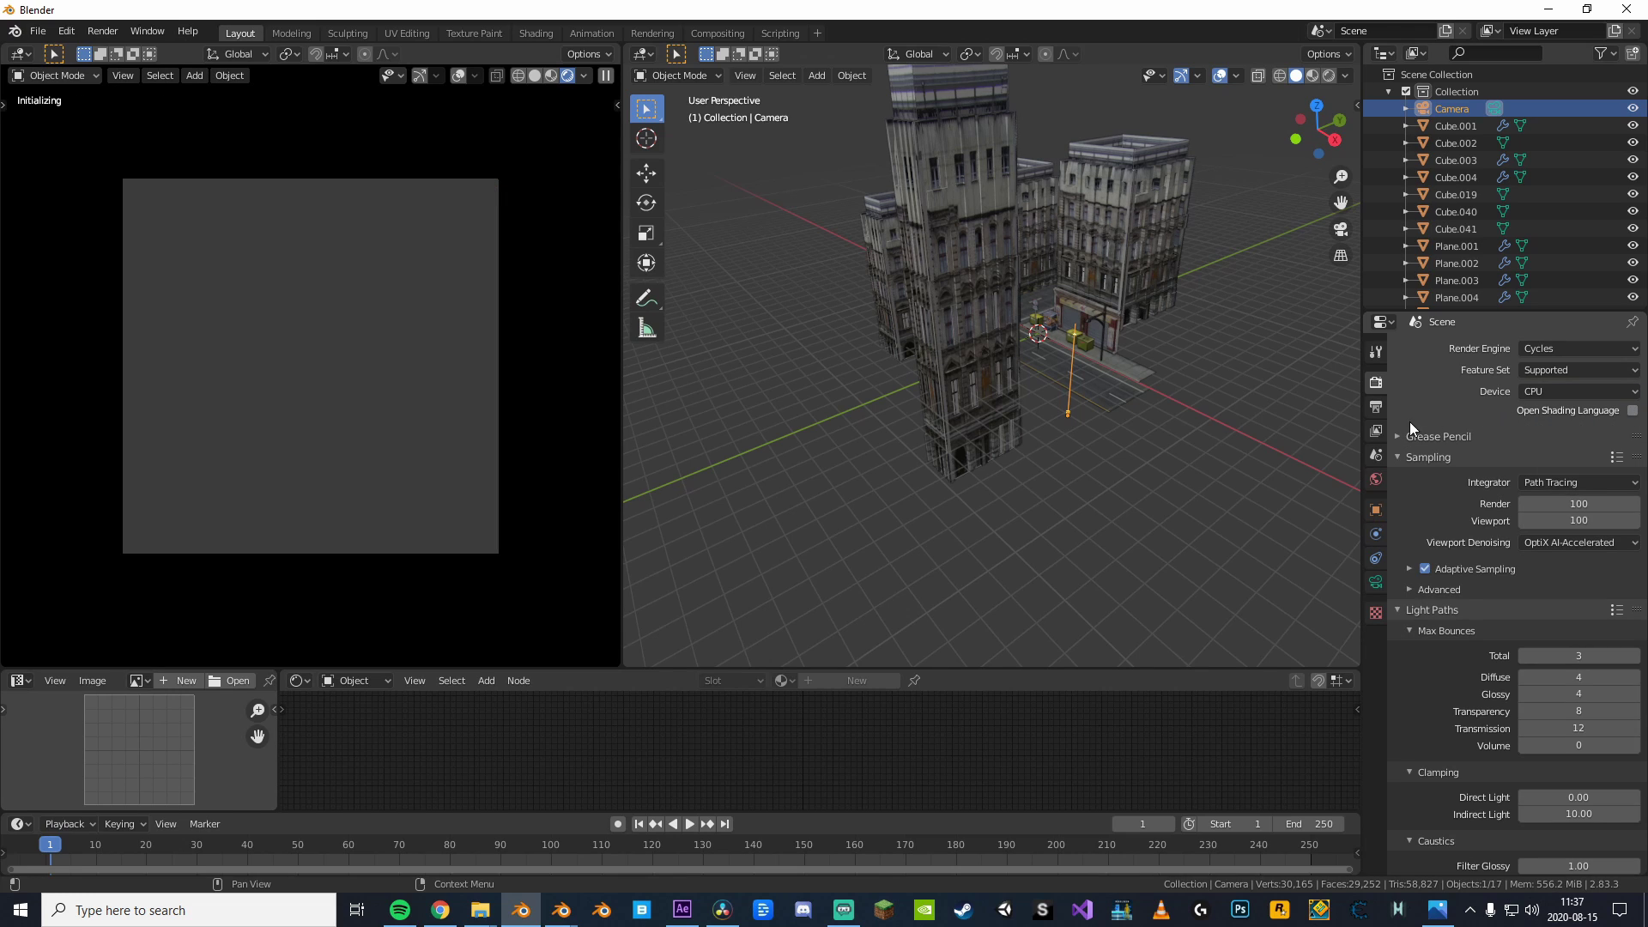
left_click(1570, 552)
left_click(1546, 560)
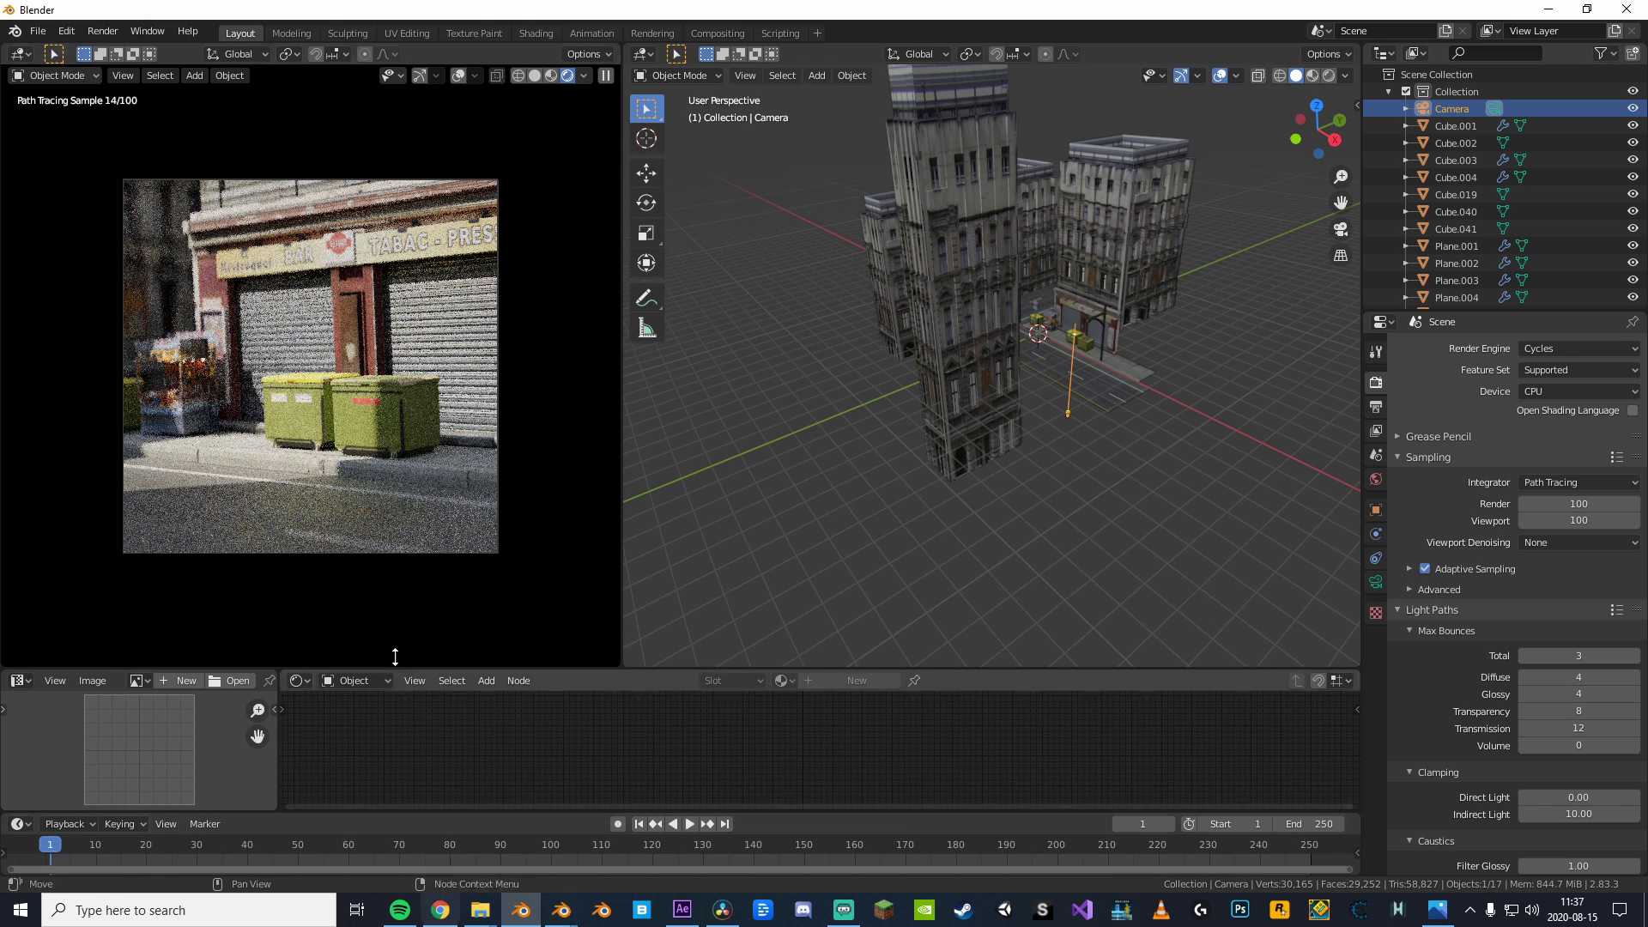
- Pack all external data into the .blend file via File > External Data
left_click(38, 33)
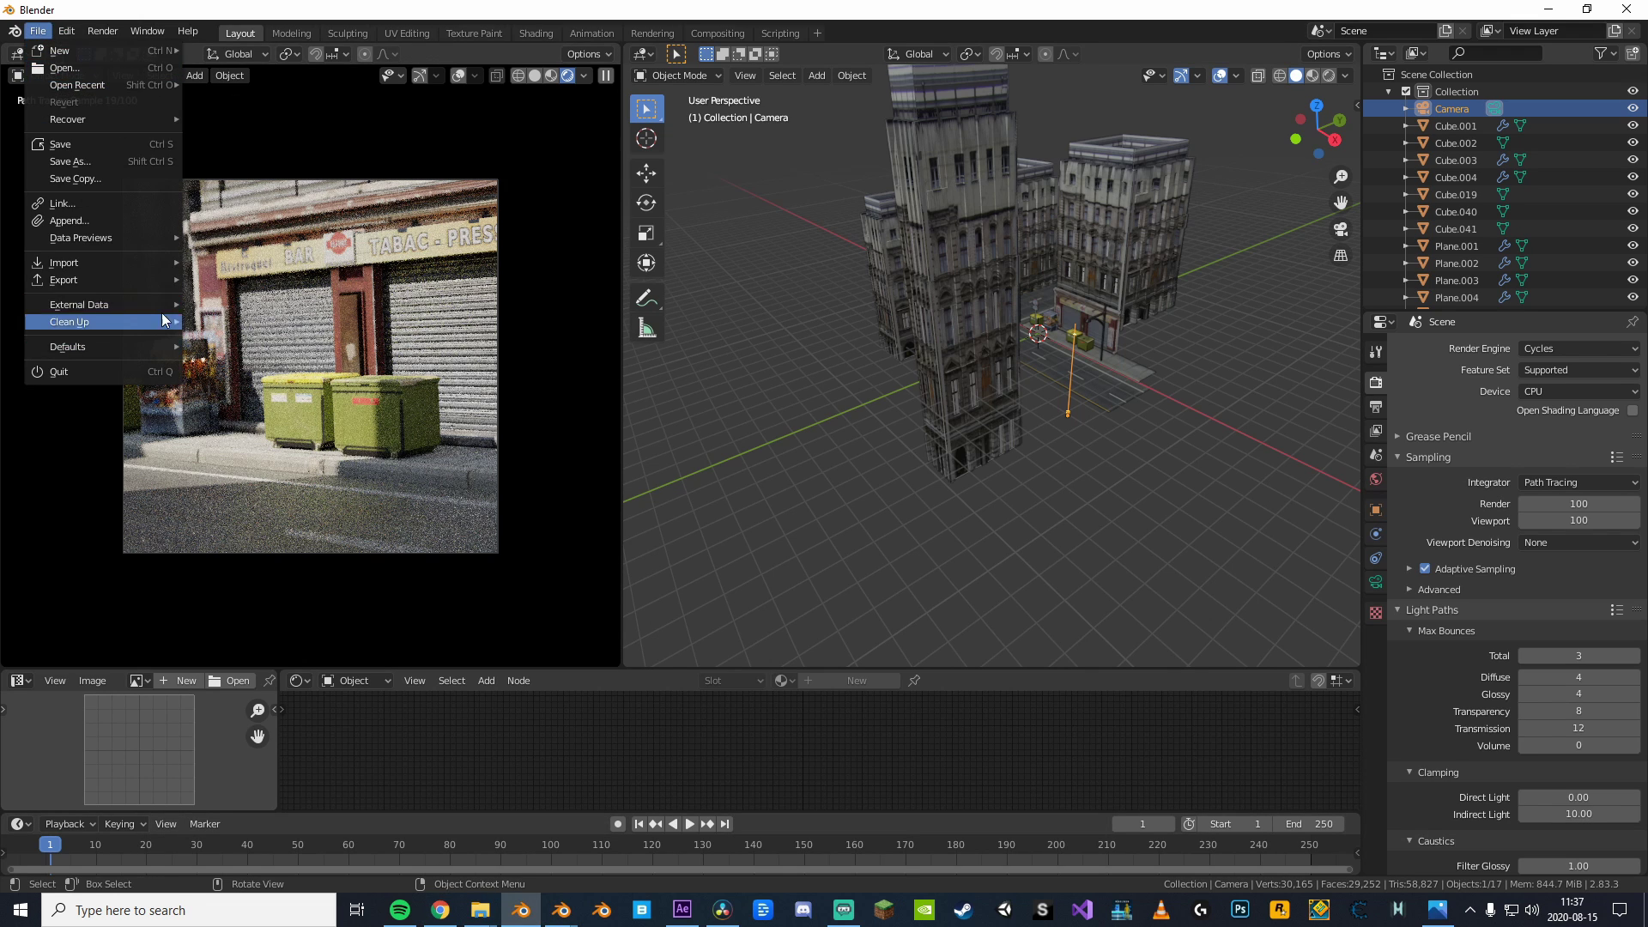
mouse_move(107, 311)
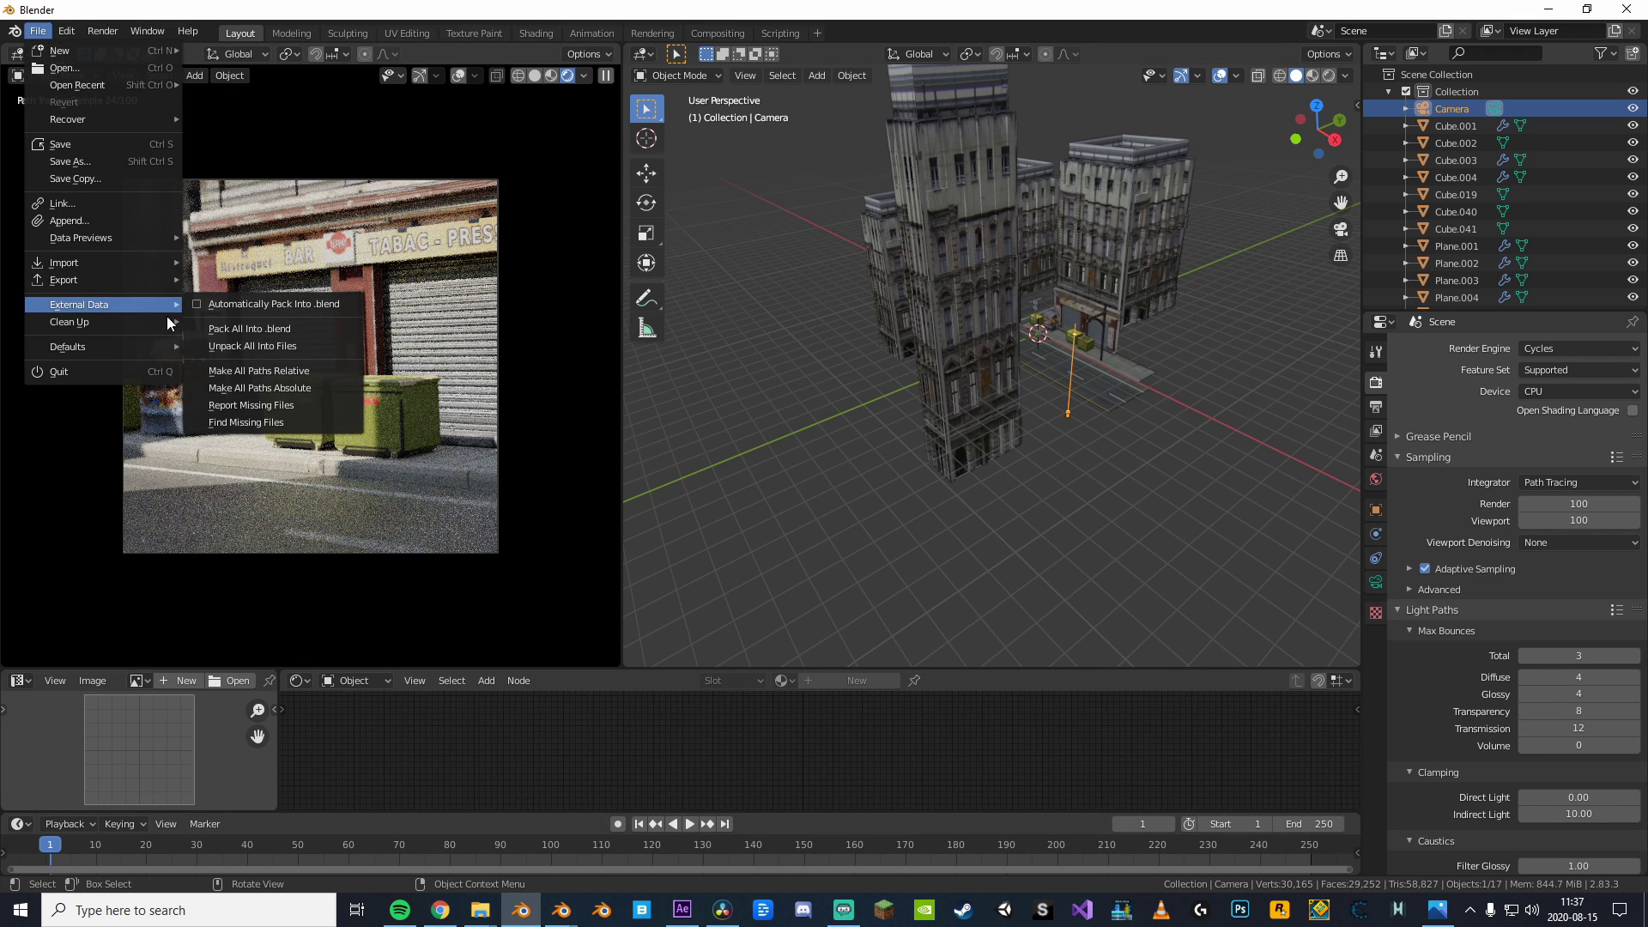
left_click(249, 329)
- Save the file as a Blender file
left_click(38, 31)
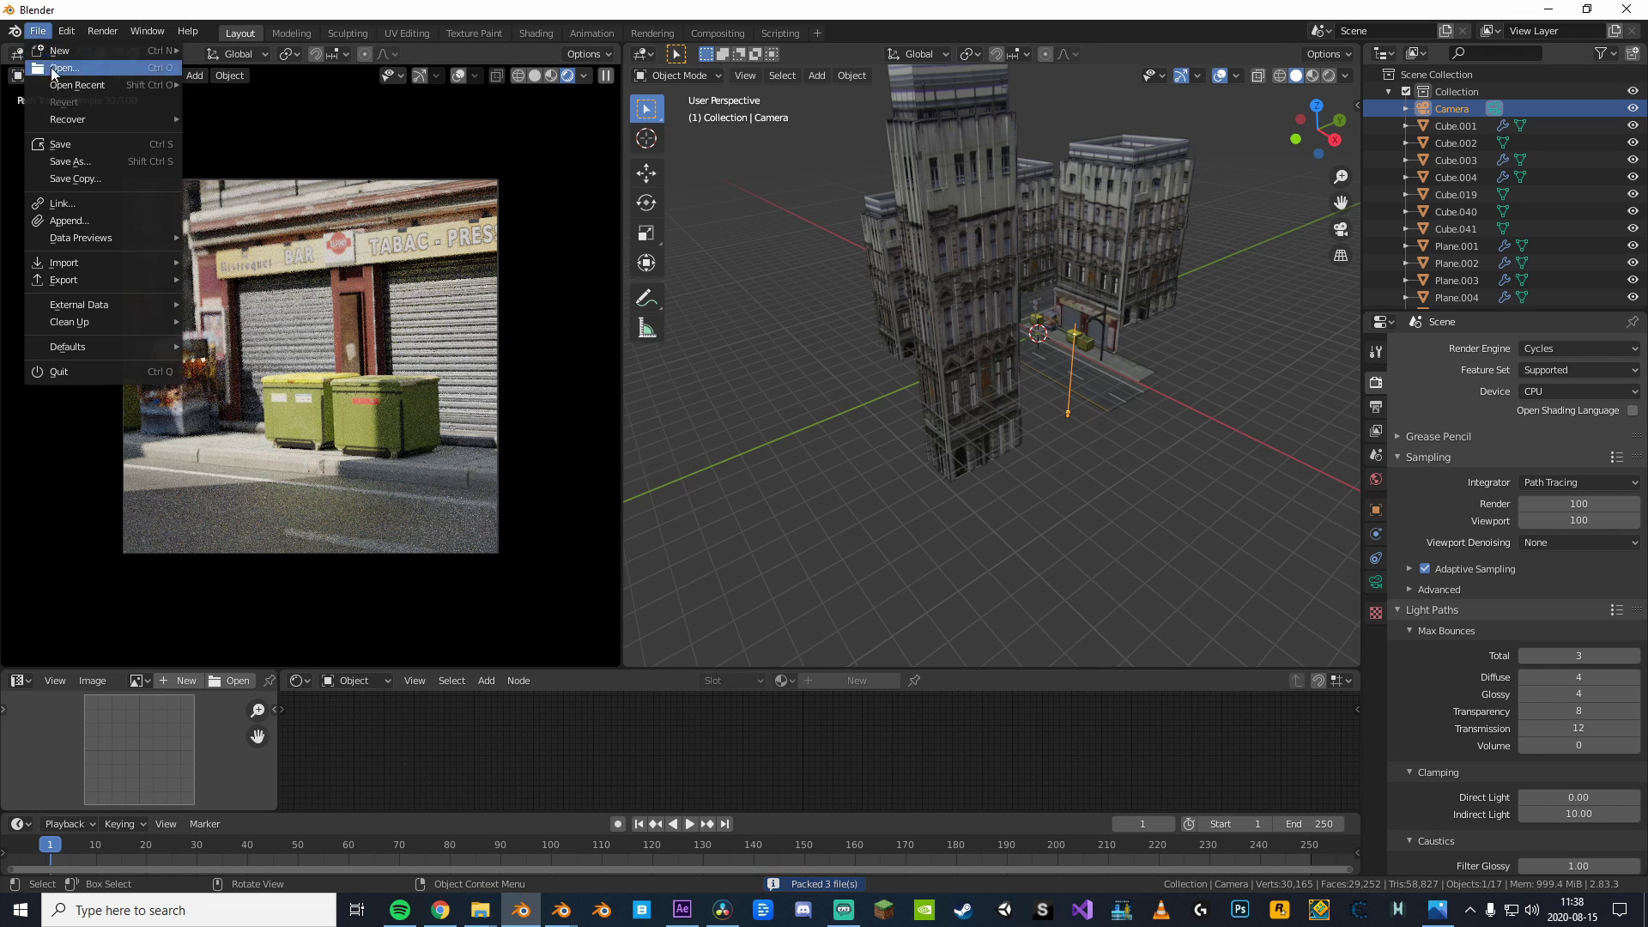
left_click(76, 146)
left_click(1163, 622)
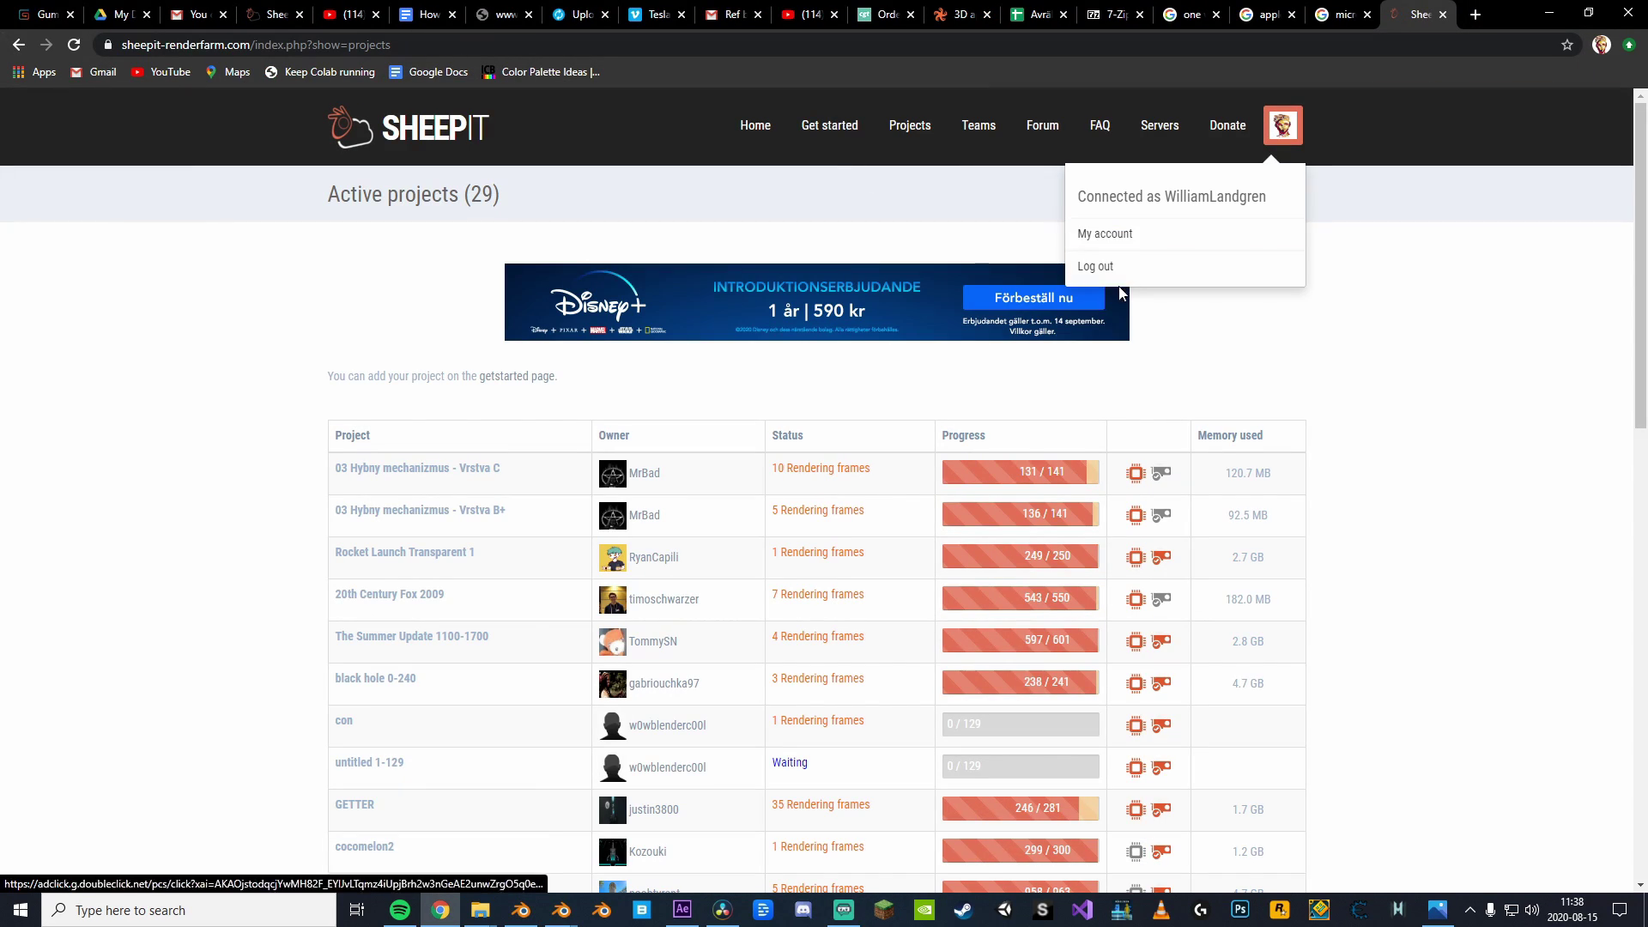
- Choose Tutorial.blend on SheepIt's Add your project page and send it to the render farm
left_click(829, 125)
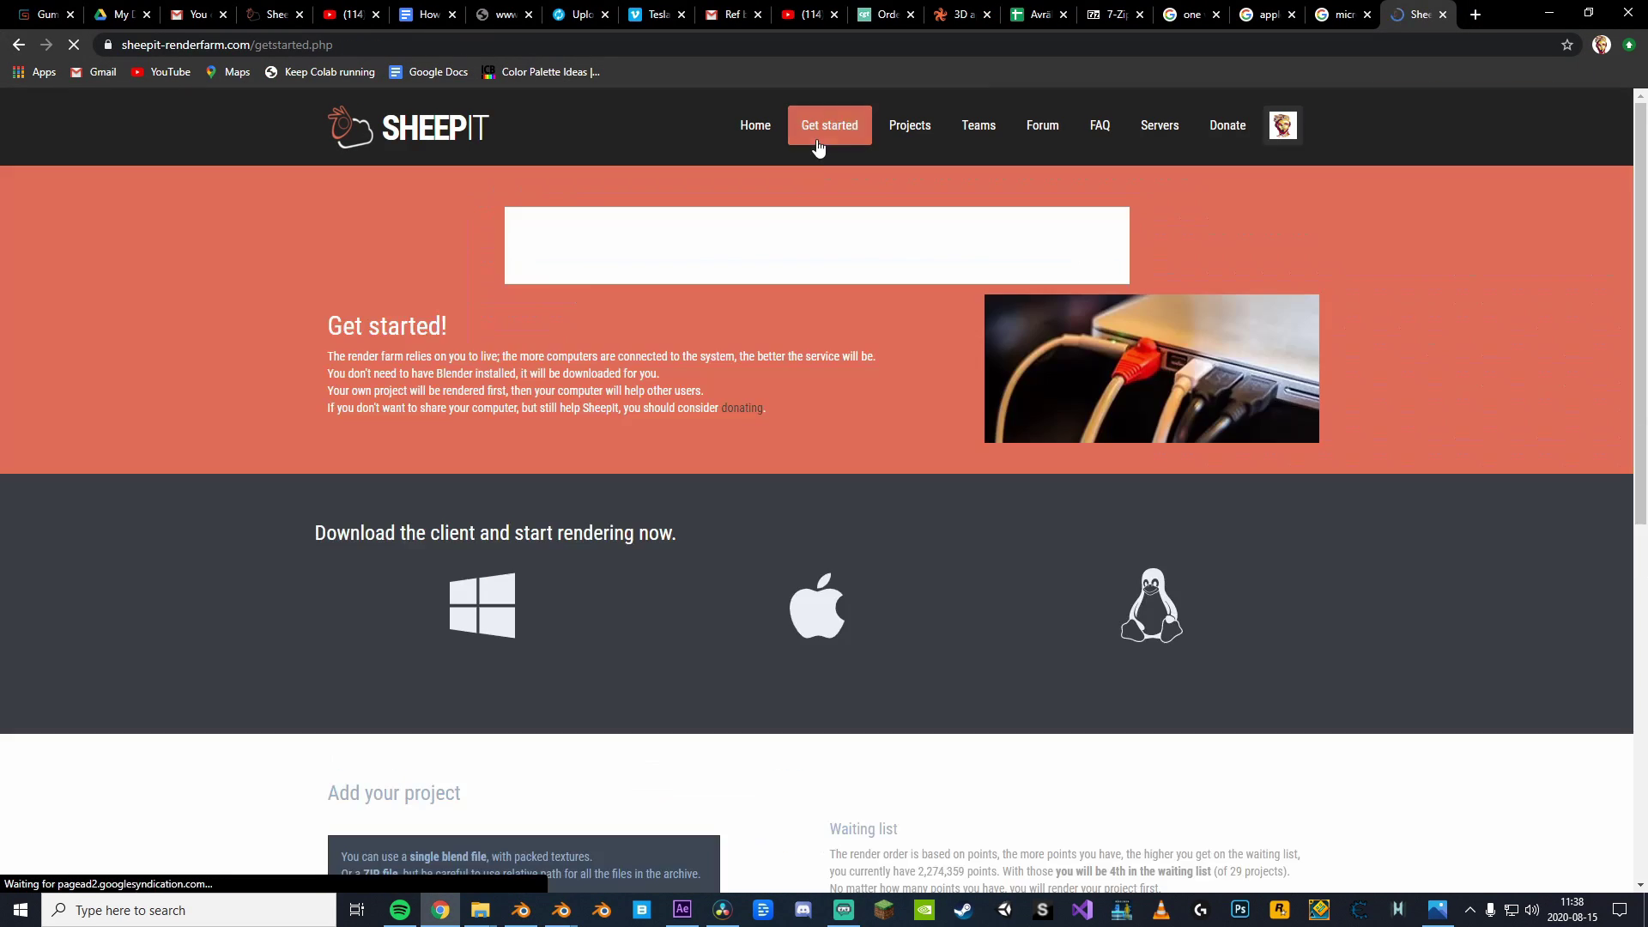
scroll(594, 362, "down", 4)
left_click(428, 556)
left_click(678, 487)
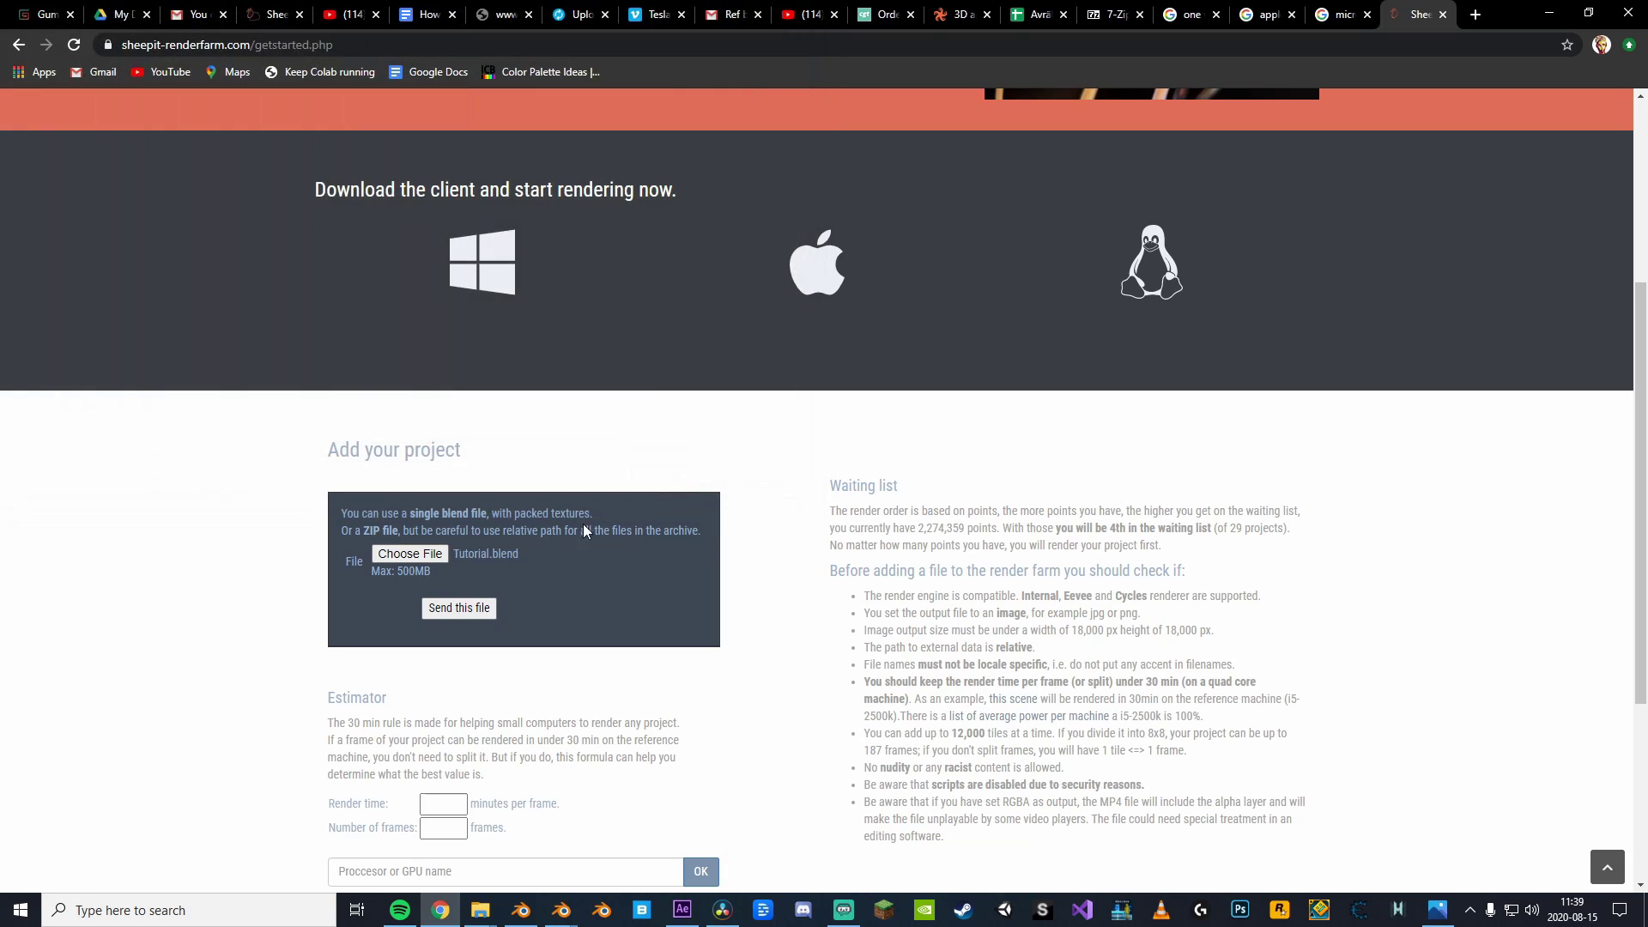
scroll(470, 579, "down", 2)
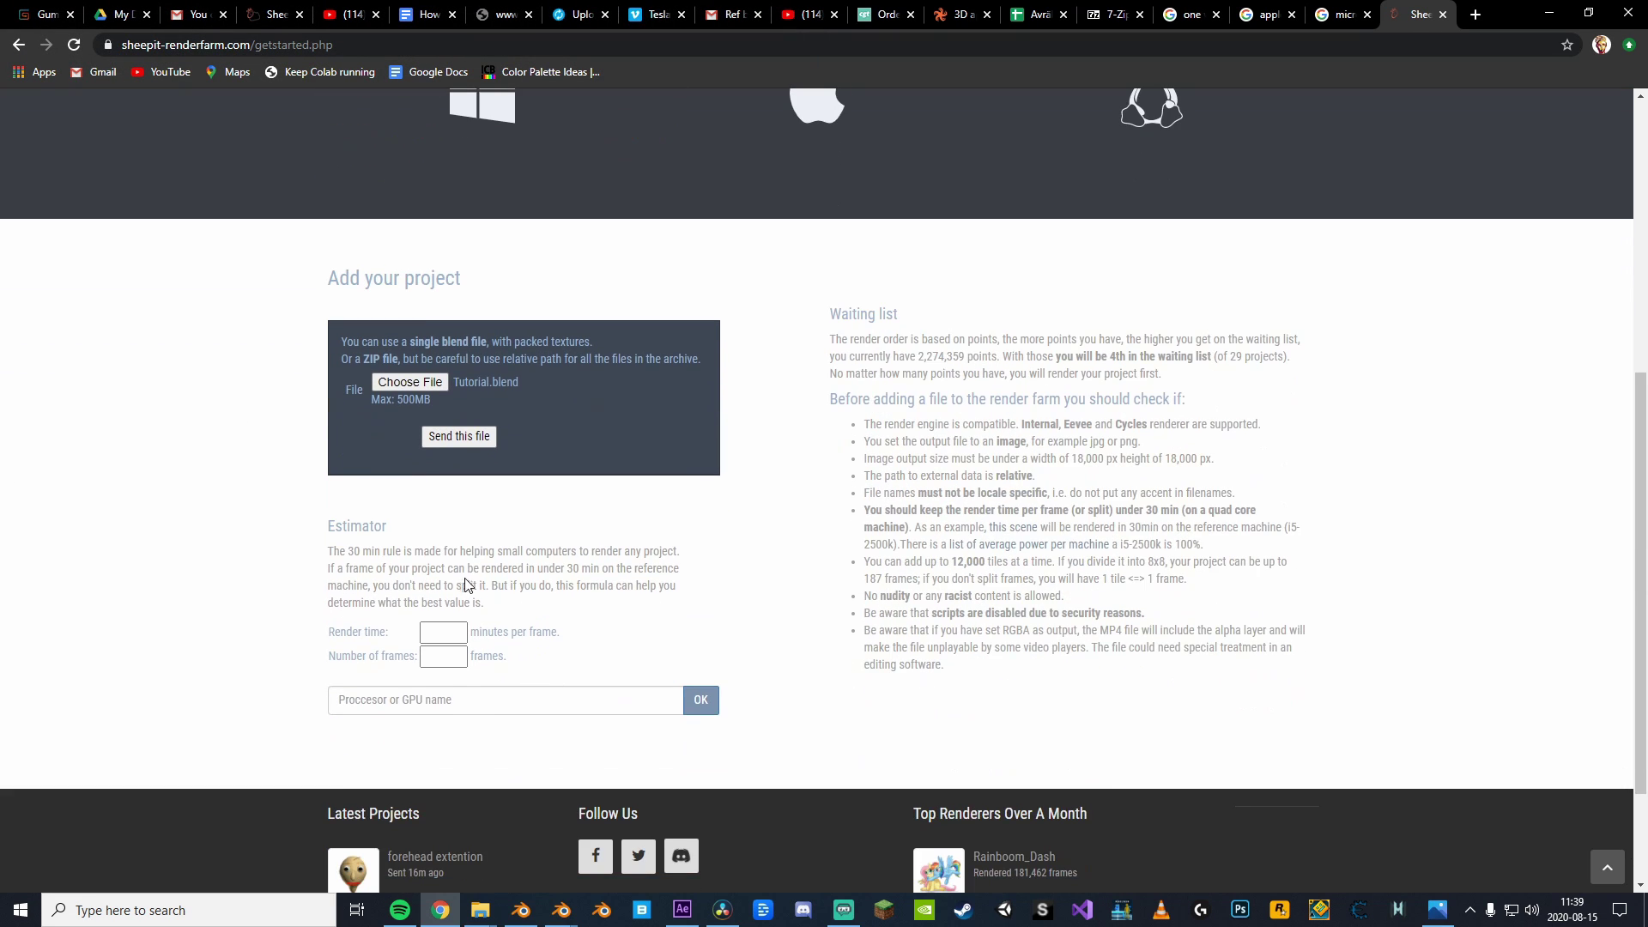
left_click(461, 437)
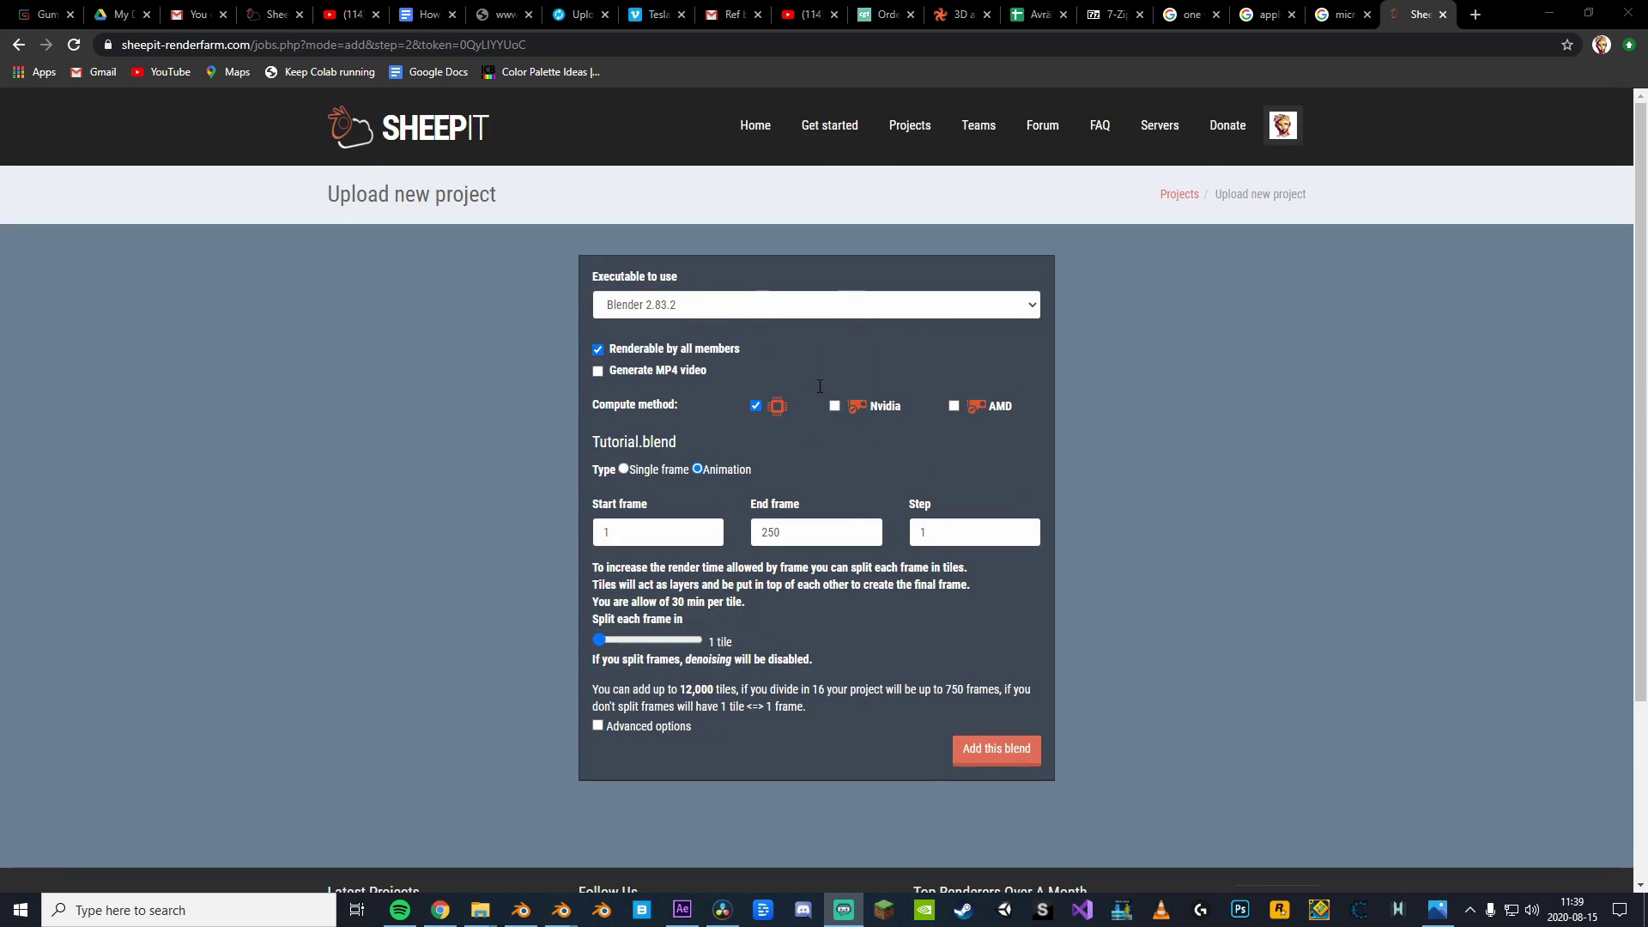
- Switch the compute method from CPU to Nvidia, pick Single frame, and add the blend job
left_click(773, 415)
left_click(773, 414)
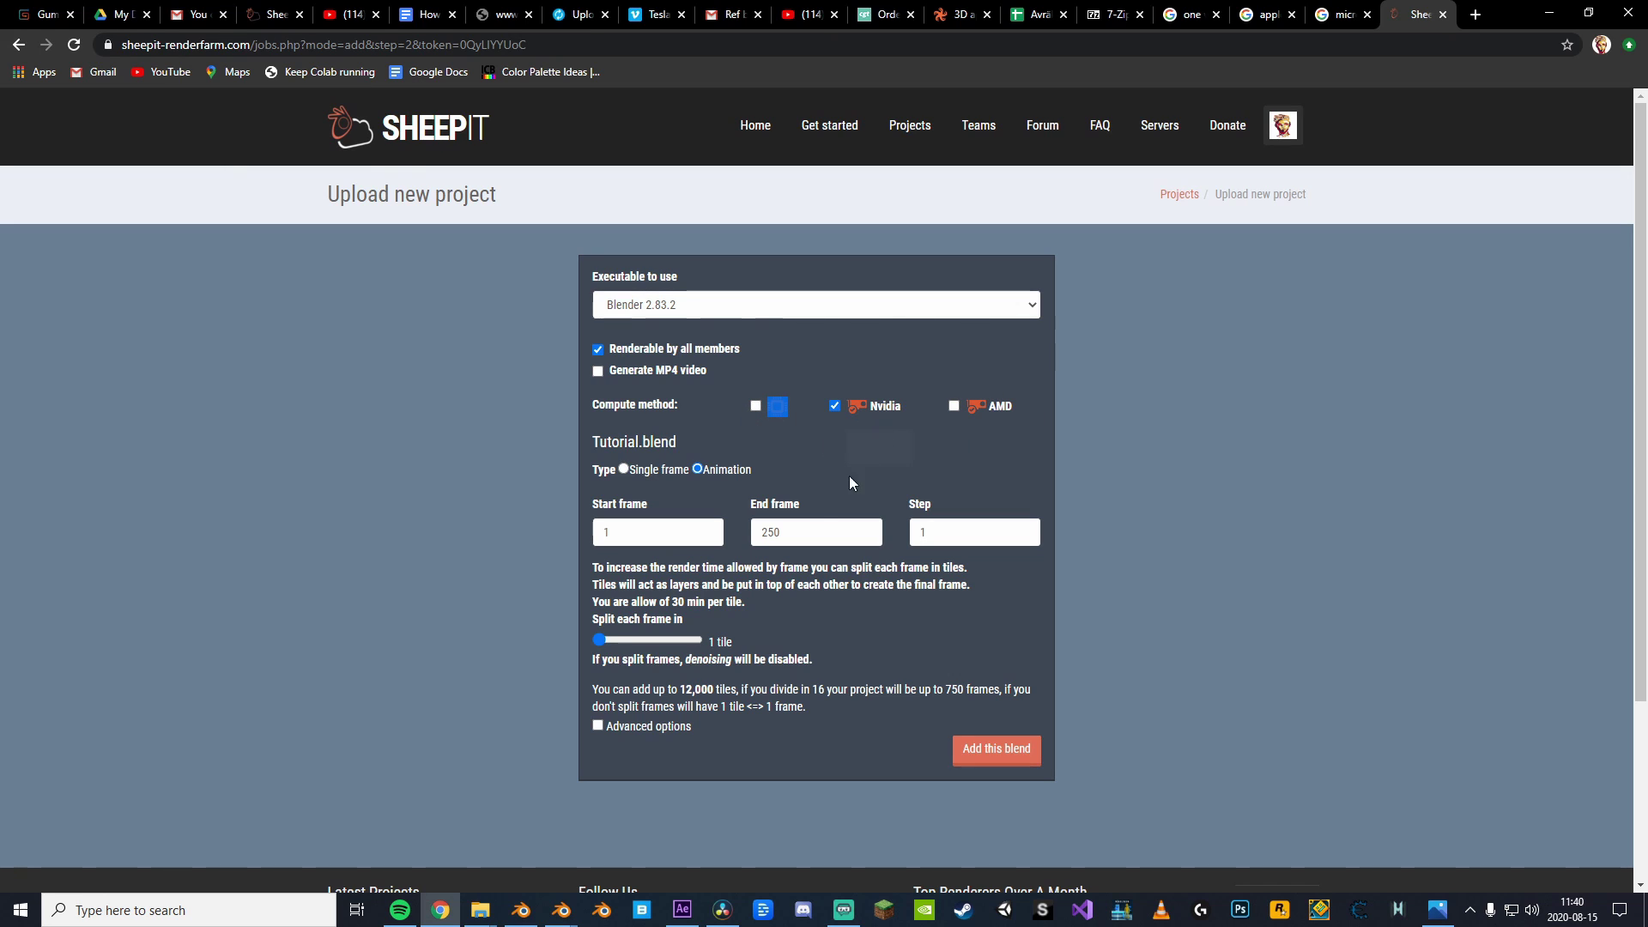
left_click(624, 470)
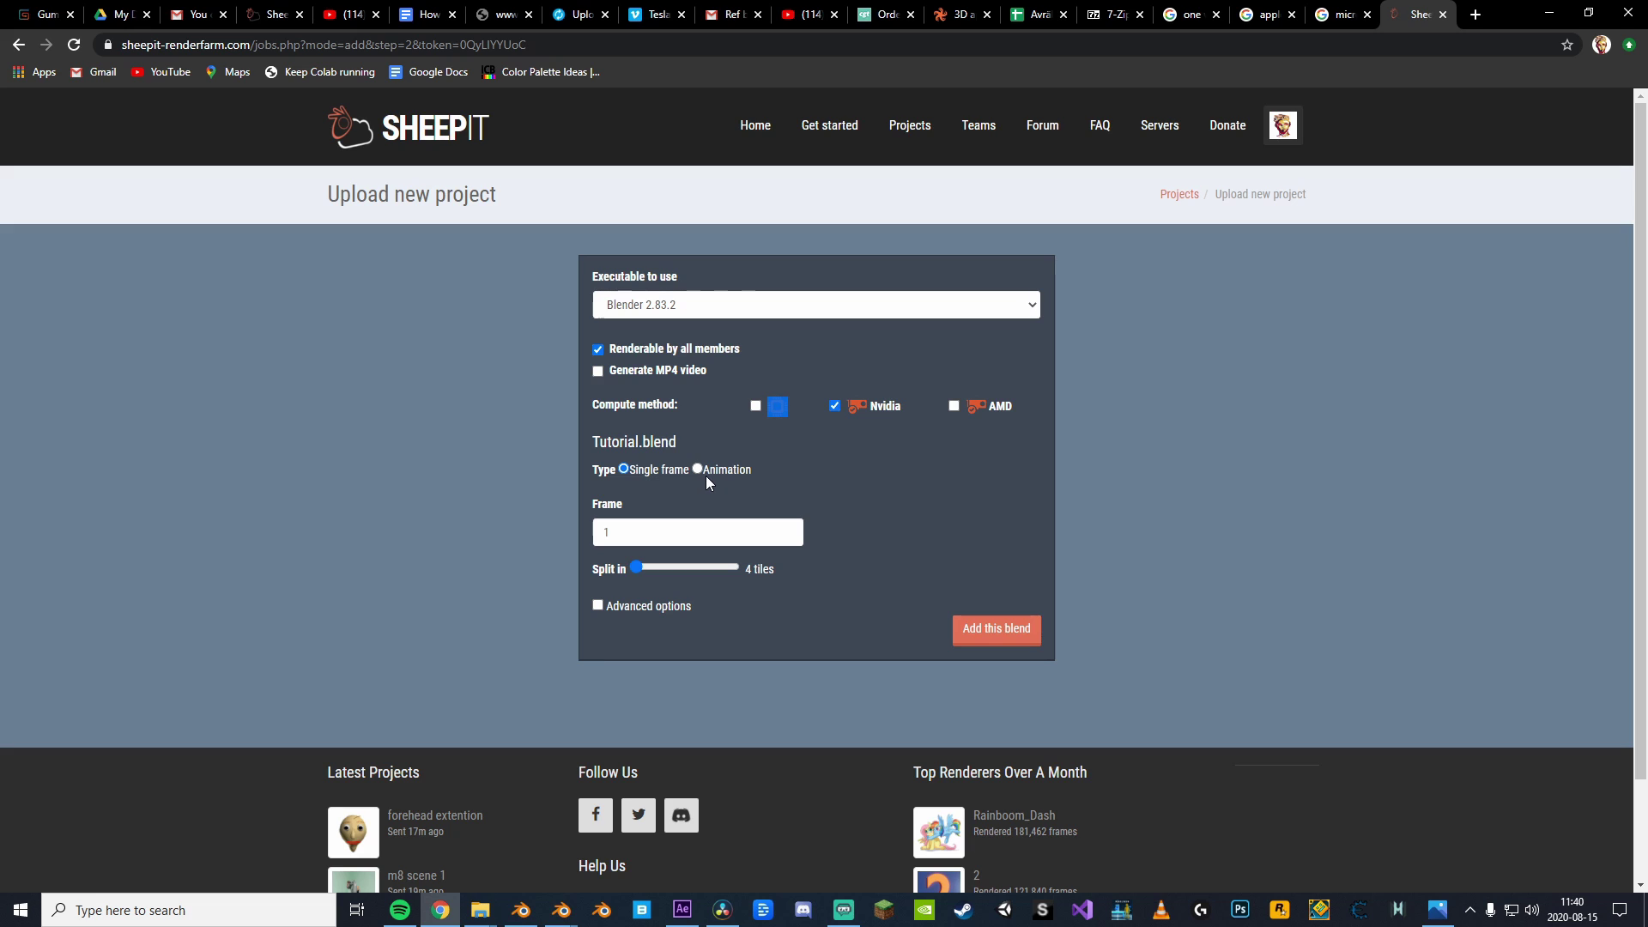
left_click(999, 629)
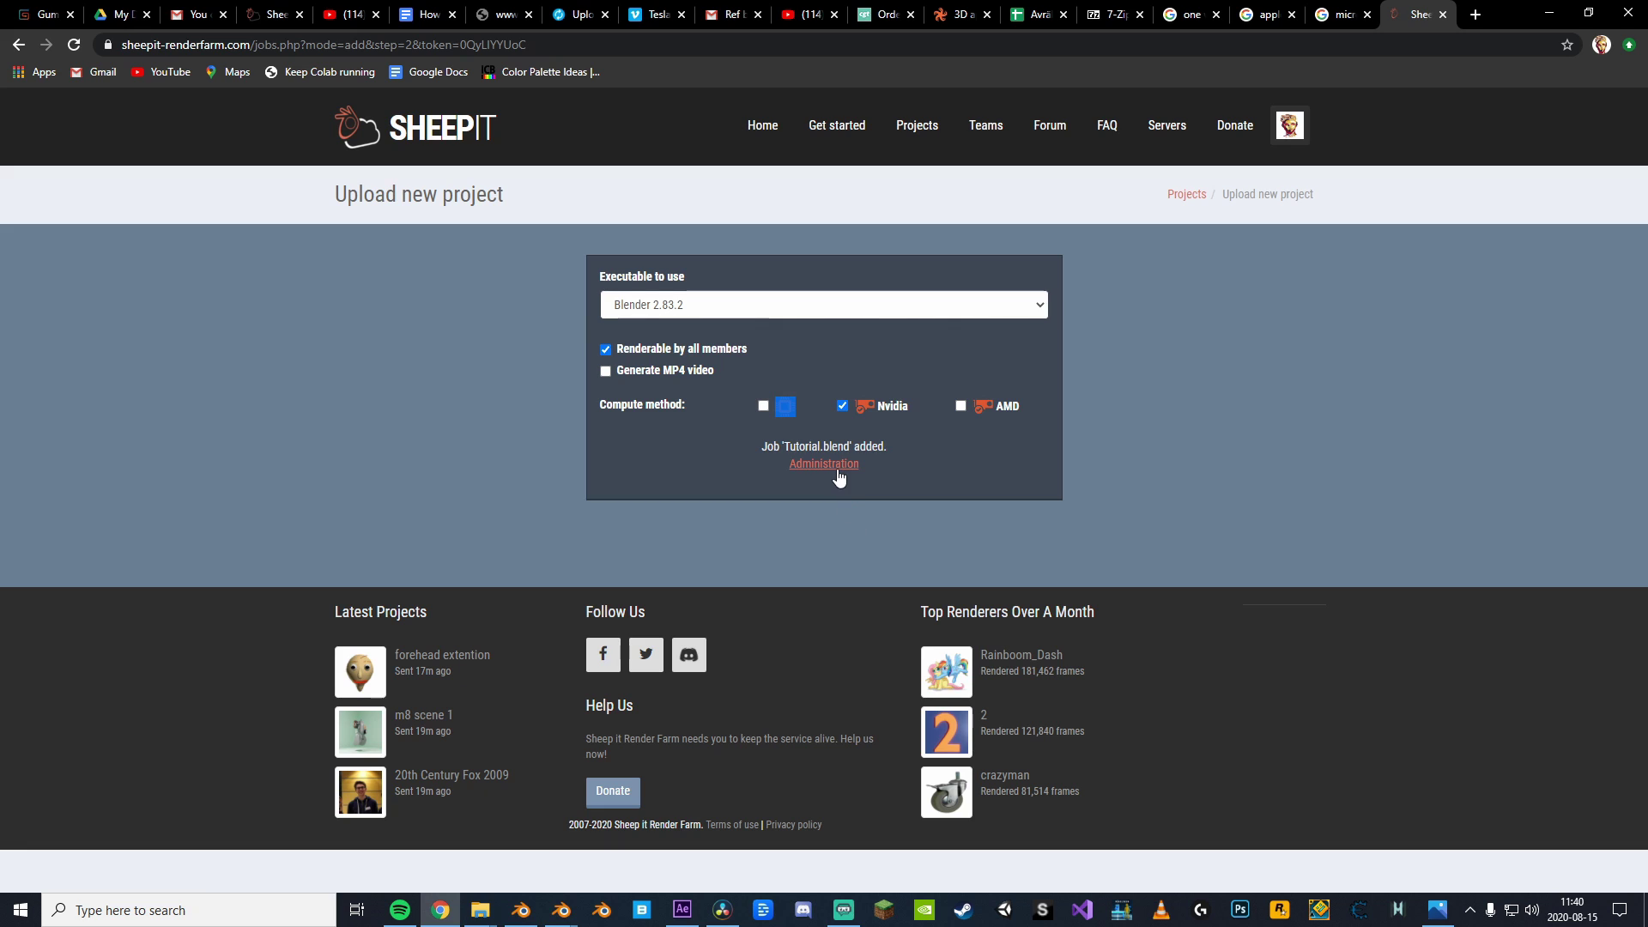
- Download the finished Tutorial.blend render from Administration and open 0001.png from the zip
left_click(838, 474)
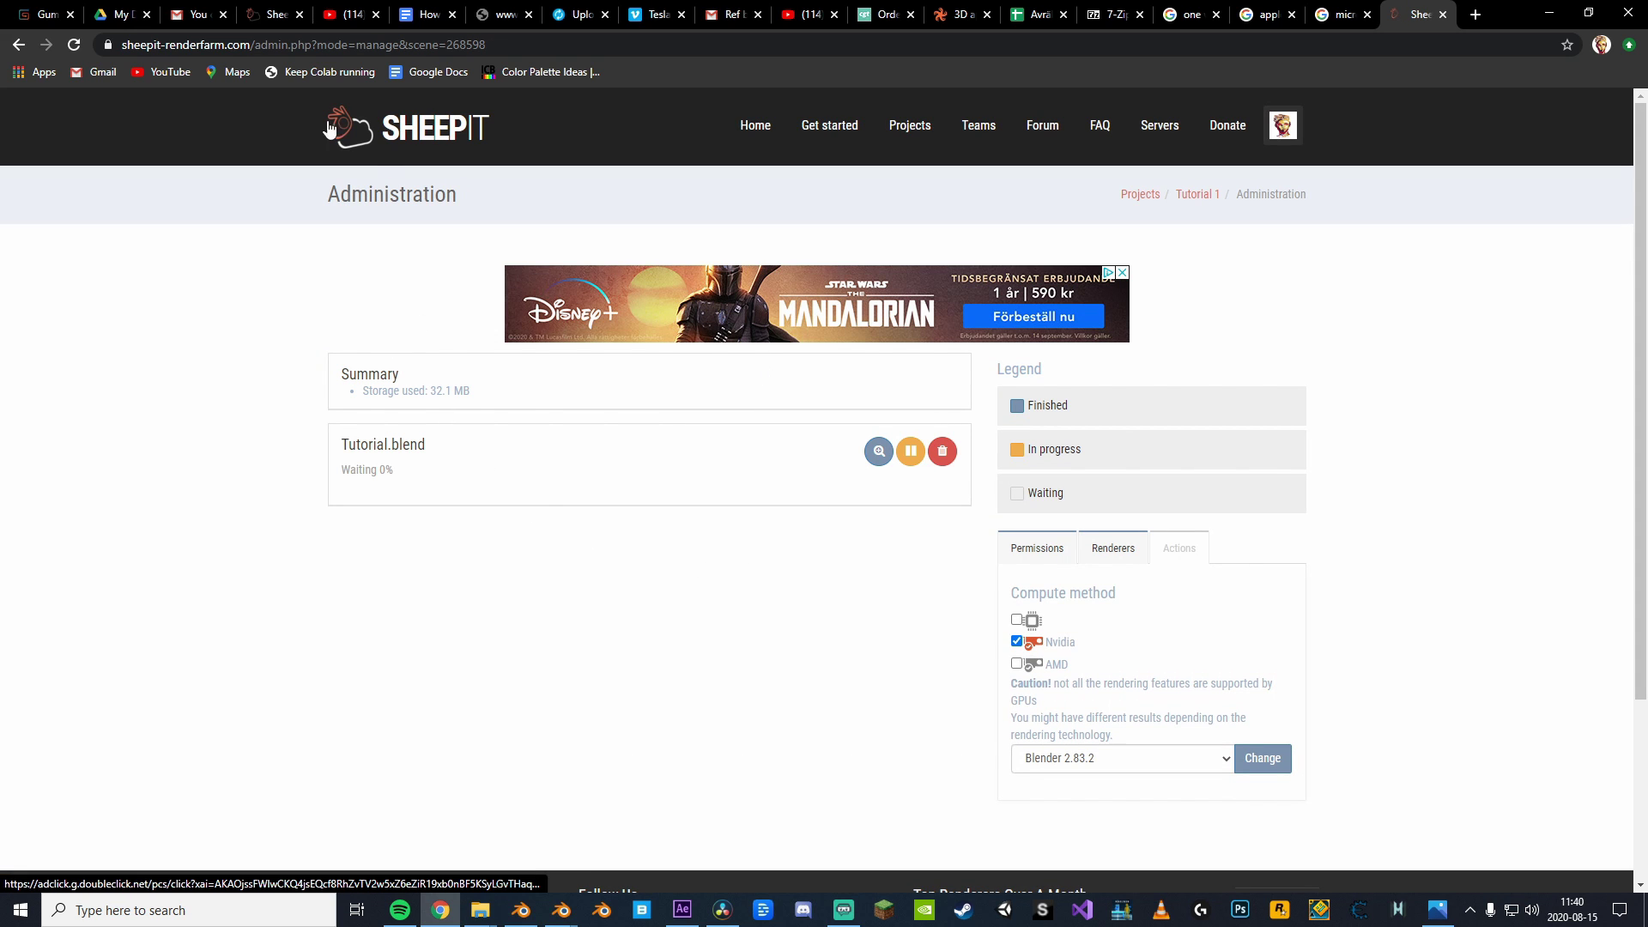
left_click(74, 45)
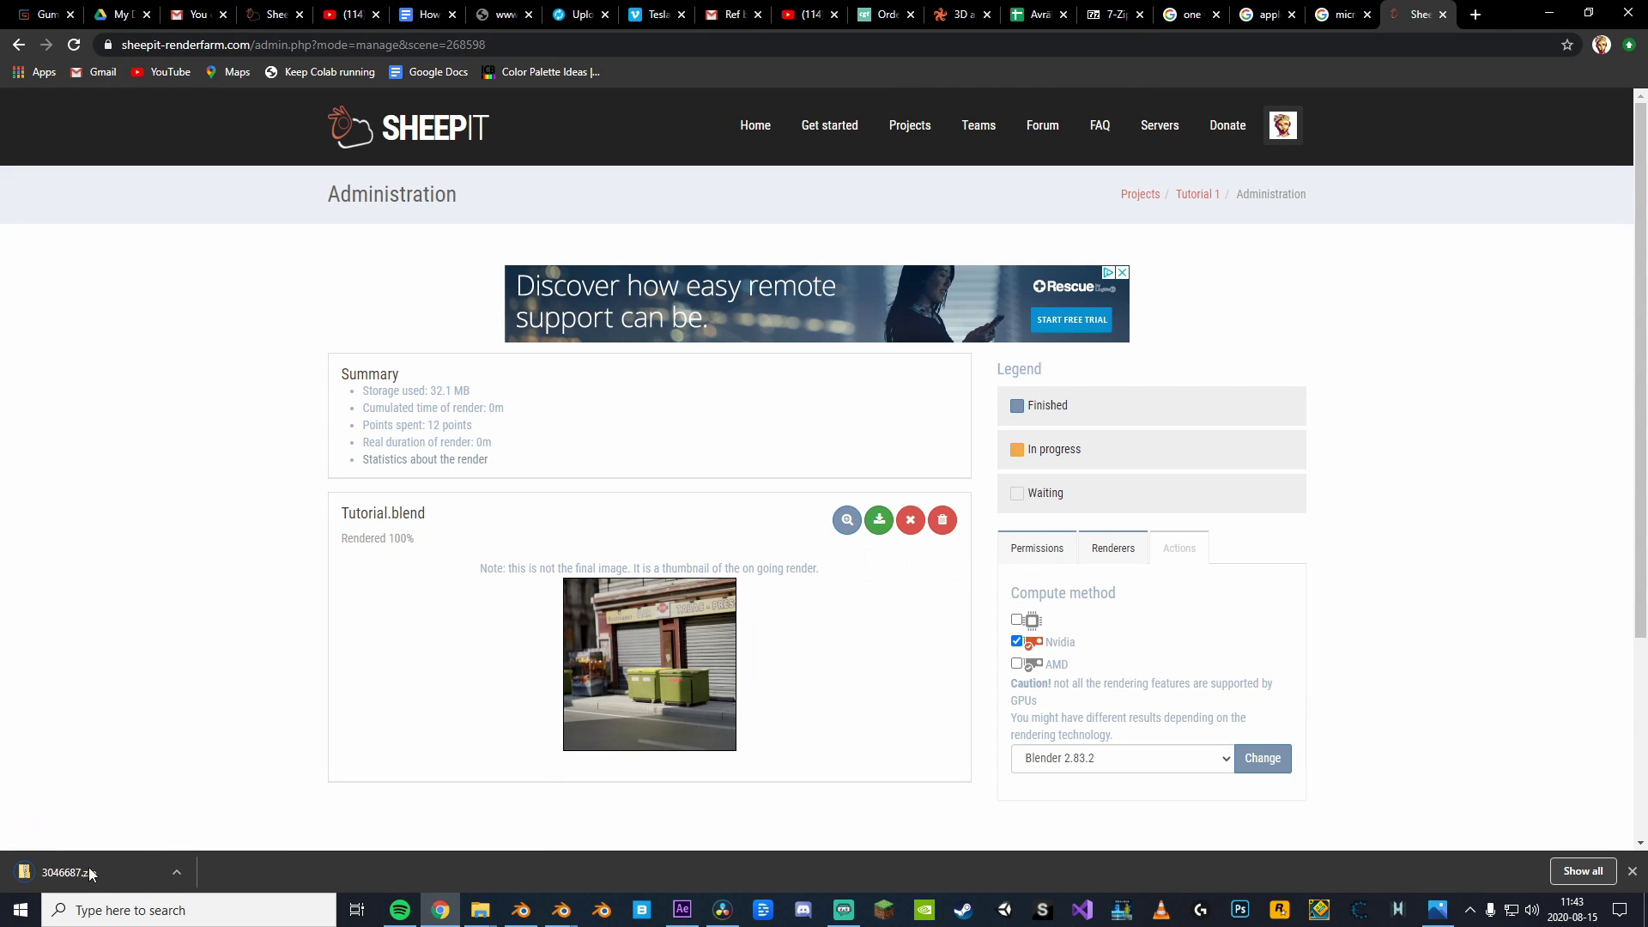
left_click(148, 872)
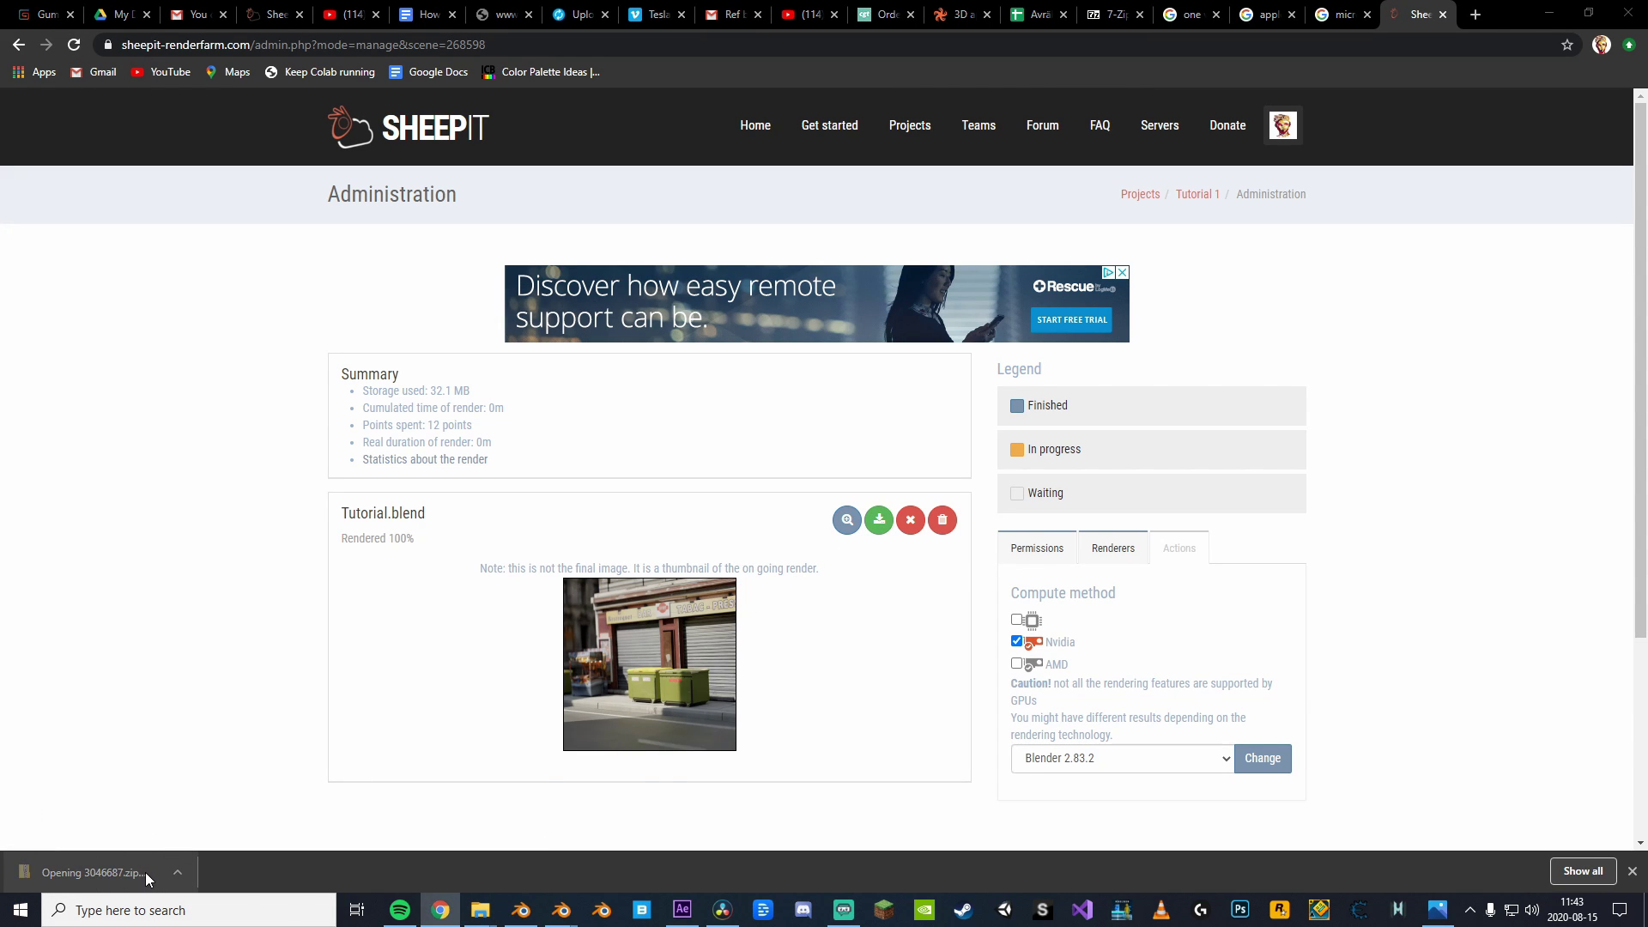
double_click(951, 383)
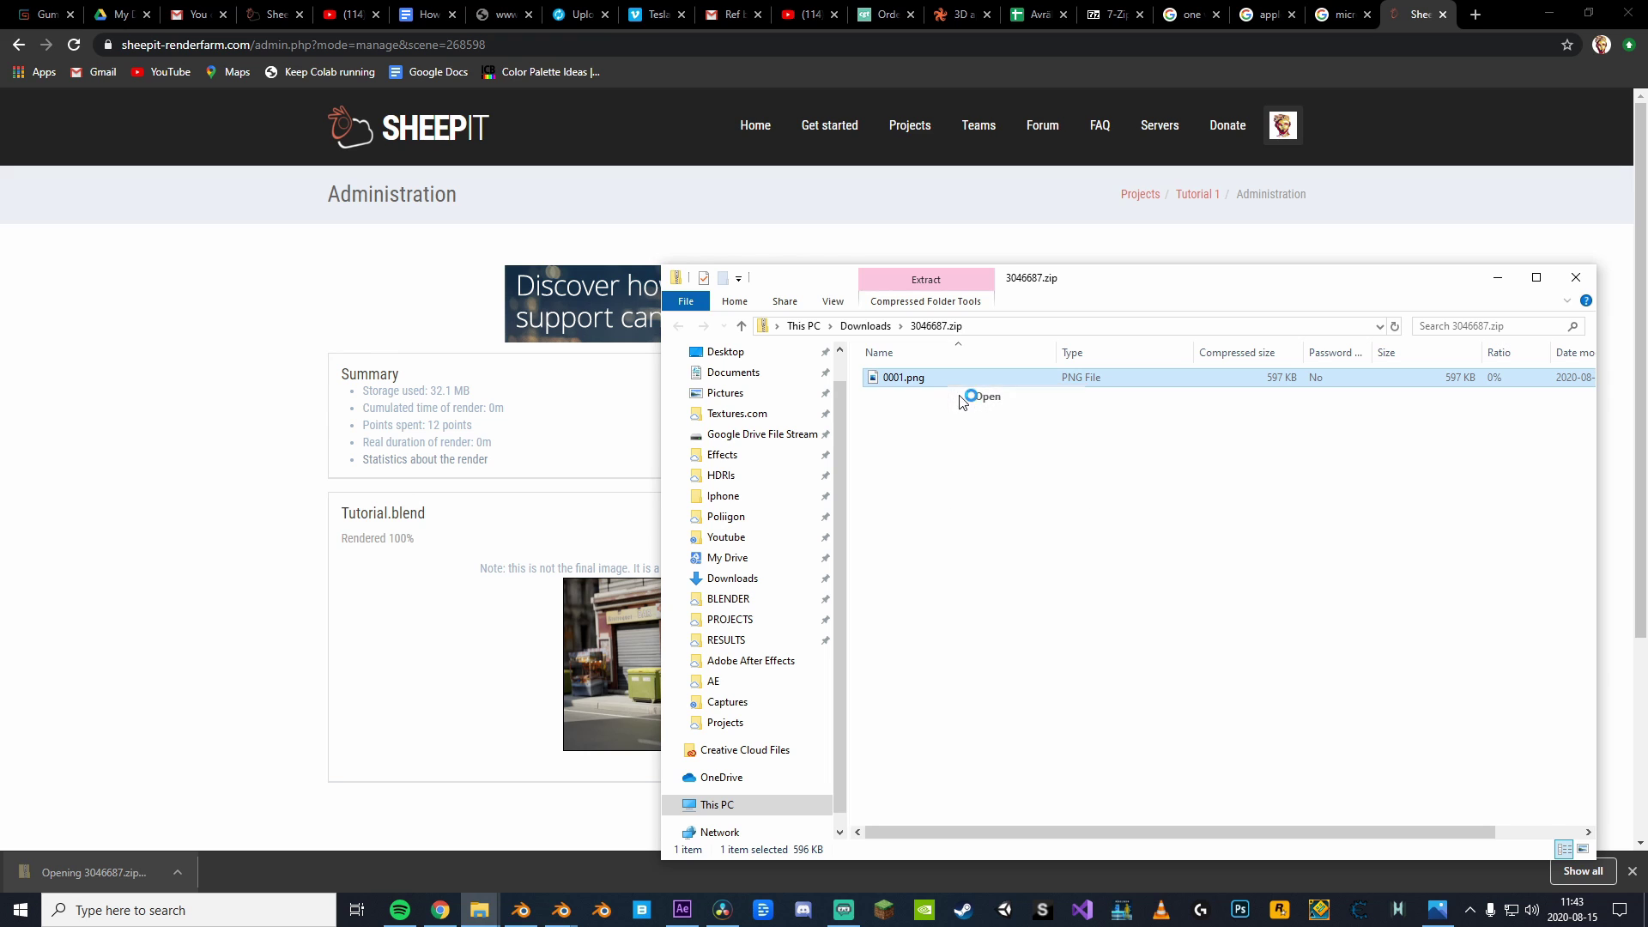